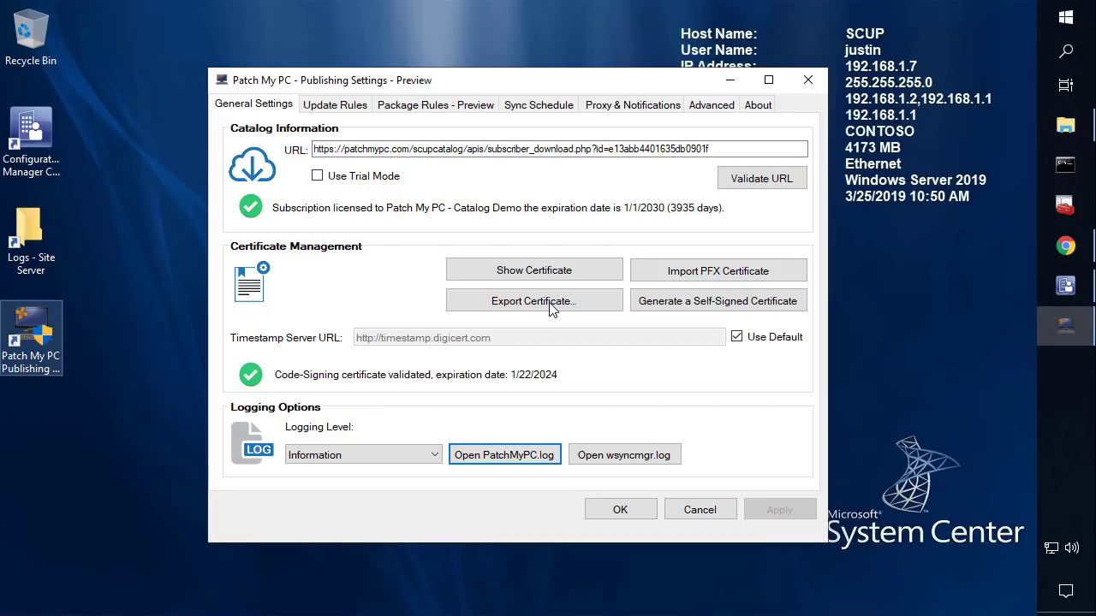
- Check the service version on the About tab, then show the Update Rules product list
{"action": "left_click", "coordinate": [758, 104]}
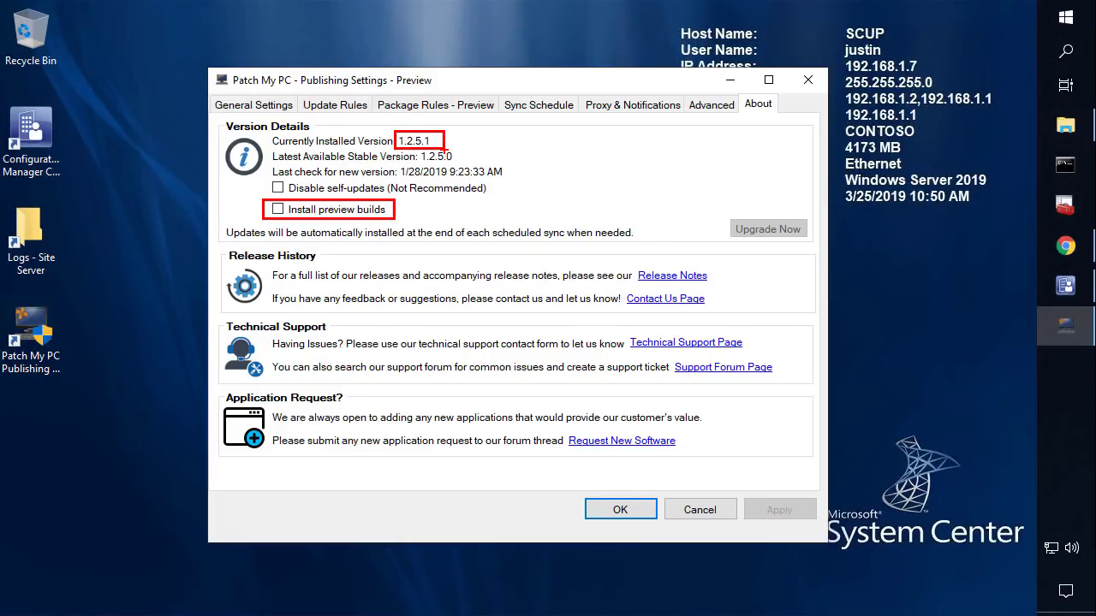
{"action": "left_click", "coordinate": [350, 106]}
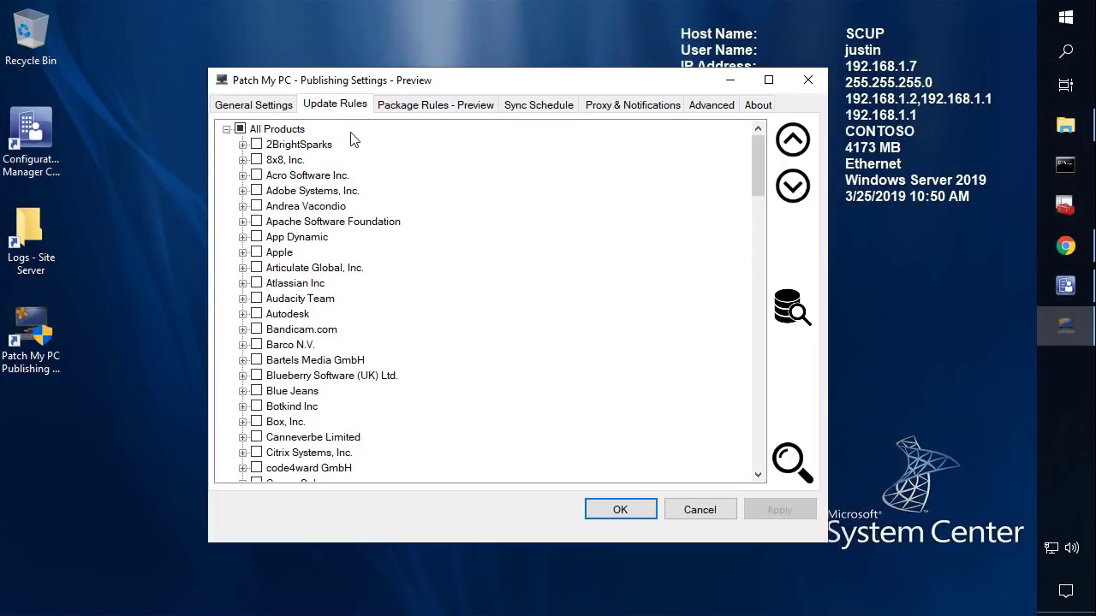
- Expand Google, Inc., review the Google Chrome (x64) options, and switch to Package Rules - Preview
{"action": "scroll", "coordinate": [402, 263], "scroll_direction": "down", "scroll_amount": 10}
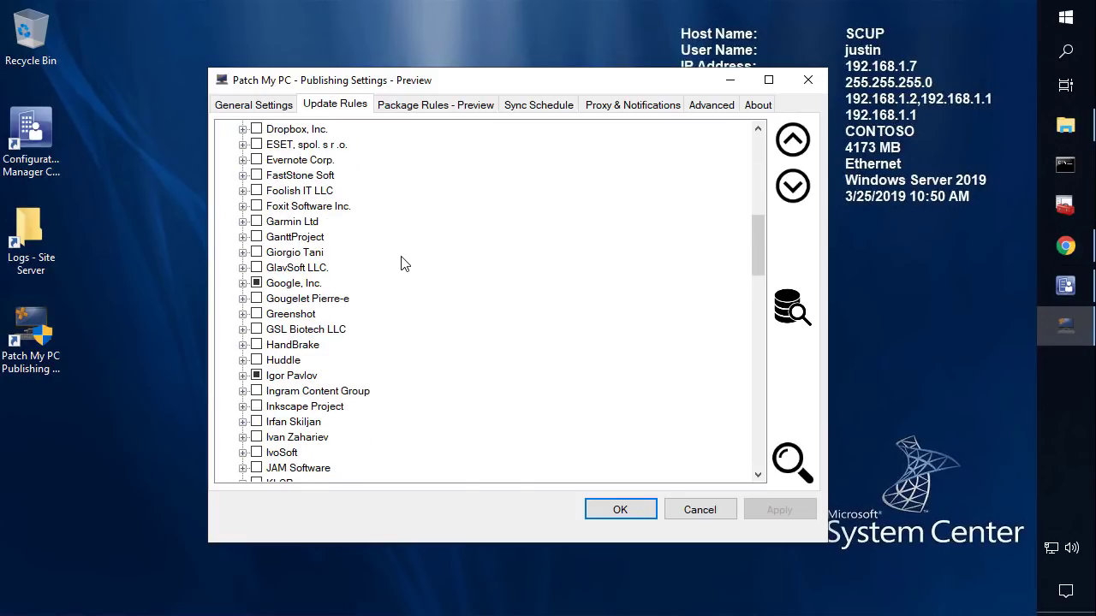
{"action": "left_click", "coordinate": [243, 284]}
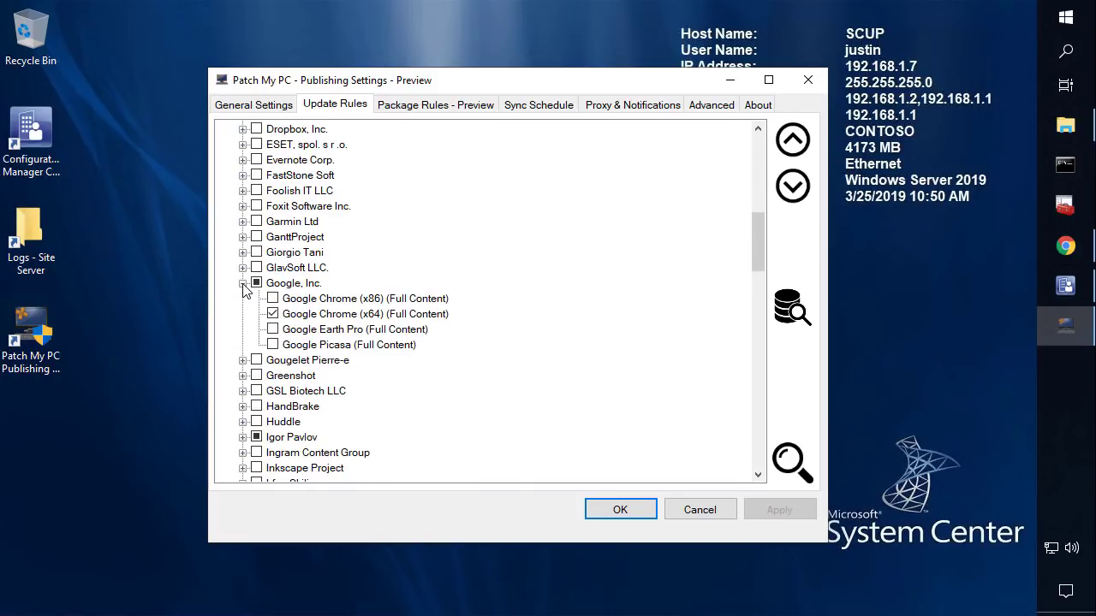
{"action": "right_click", "coordinate": [320, 317]}
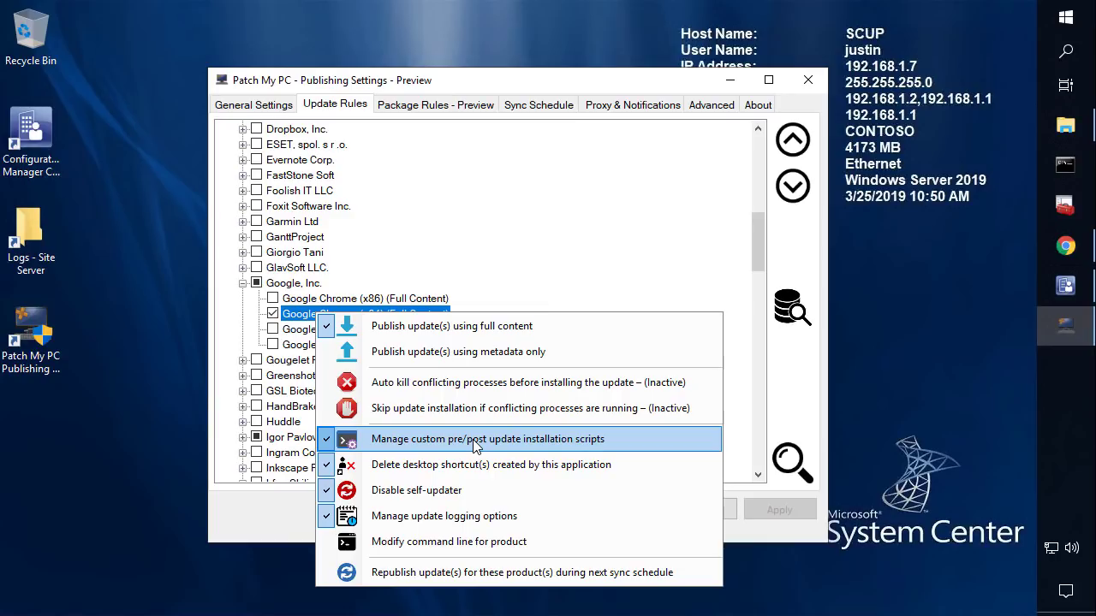
{"action": "left_click", "coordinate": [459, 110]}
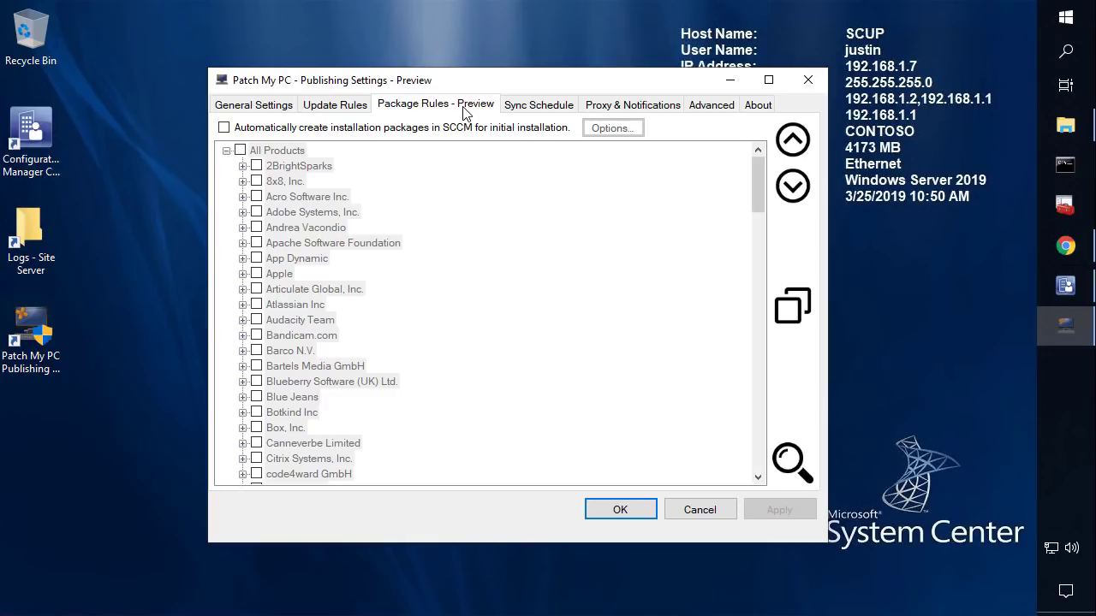
- Enable 'Automatically create installation packages in SCCM' and open its base install Options
{"action": "left_click", "coordinate": [224, 128]}
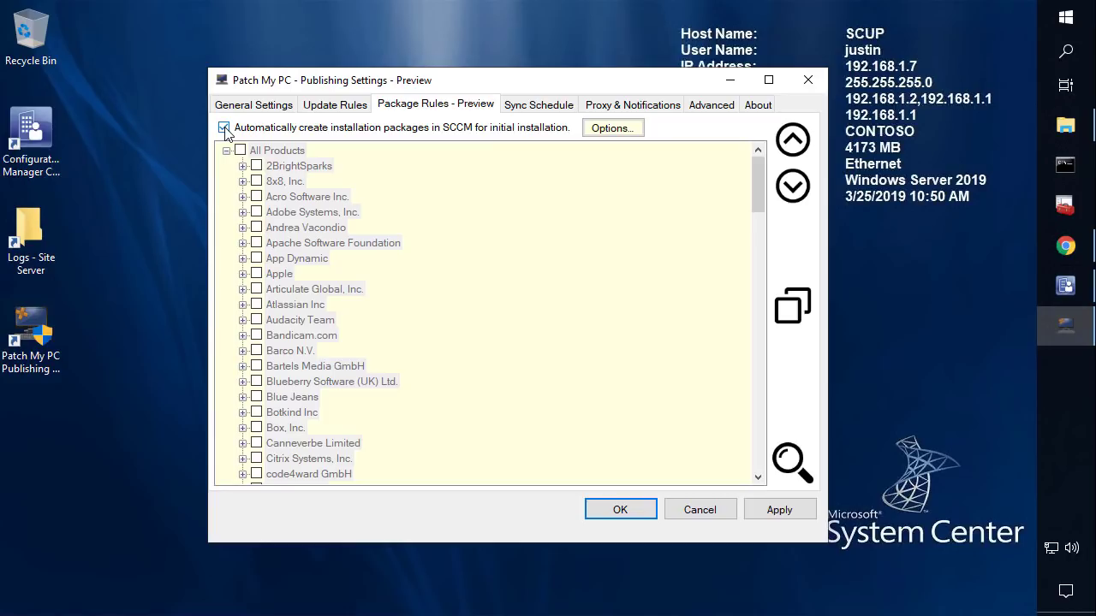
{"action": "left_click", "coordinate": [604, 134]}
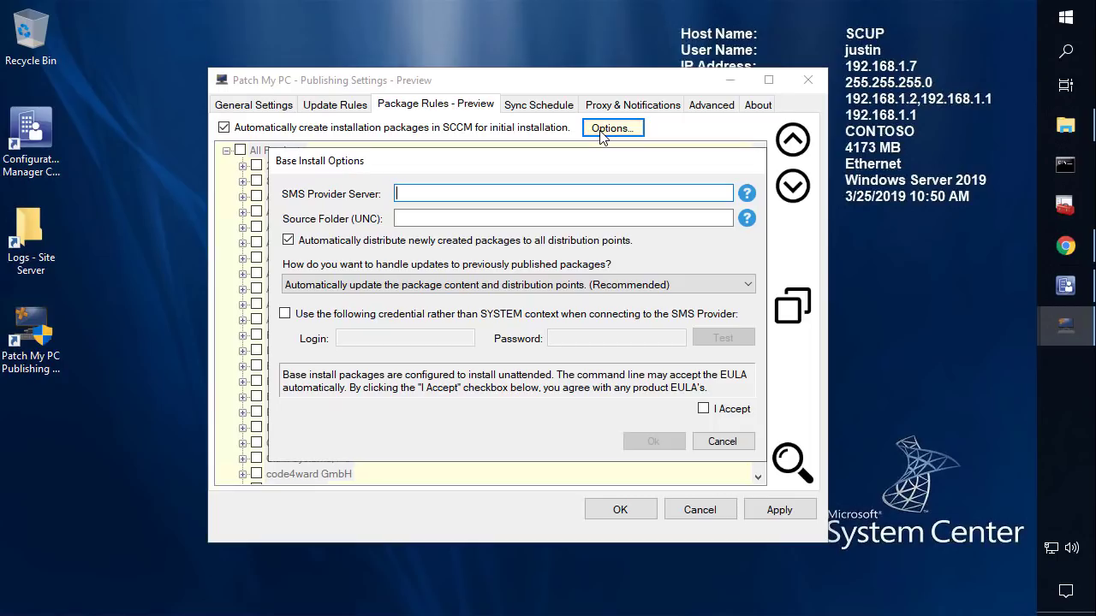
{"action": "left_click", "coordinate": [1065, 125]}
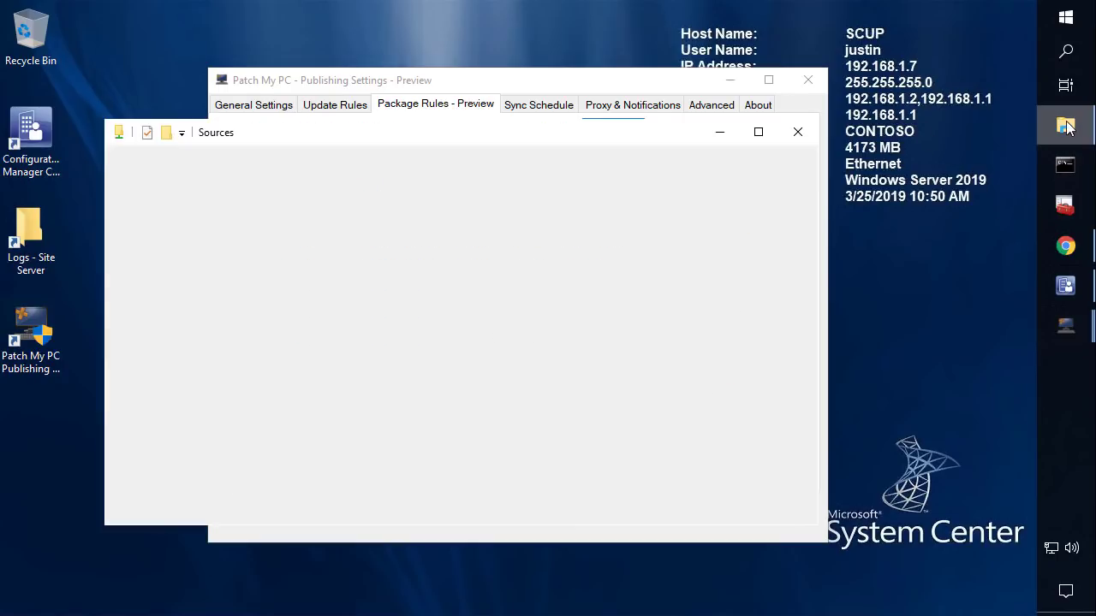
- Copy scup.contoso.local from the Explorer path and paste it as the SMS Provider Server
{"action": "left_click", "coordinate": [455, 260]}
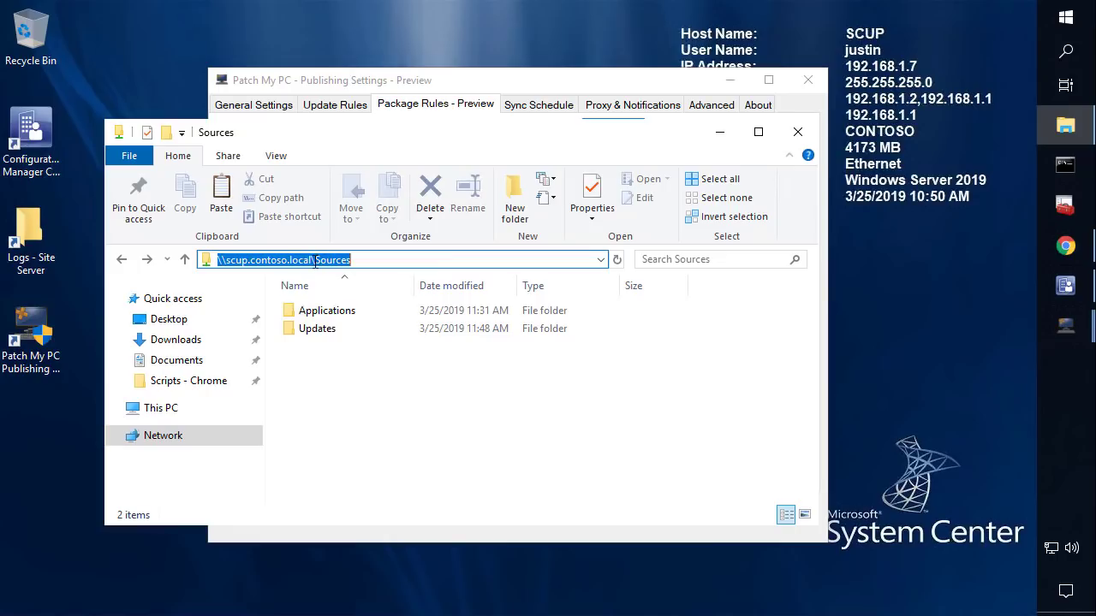
{"action": "left_click", "coordinate": [311, 260]}
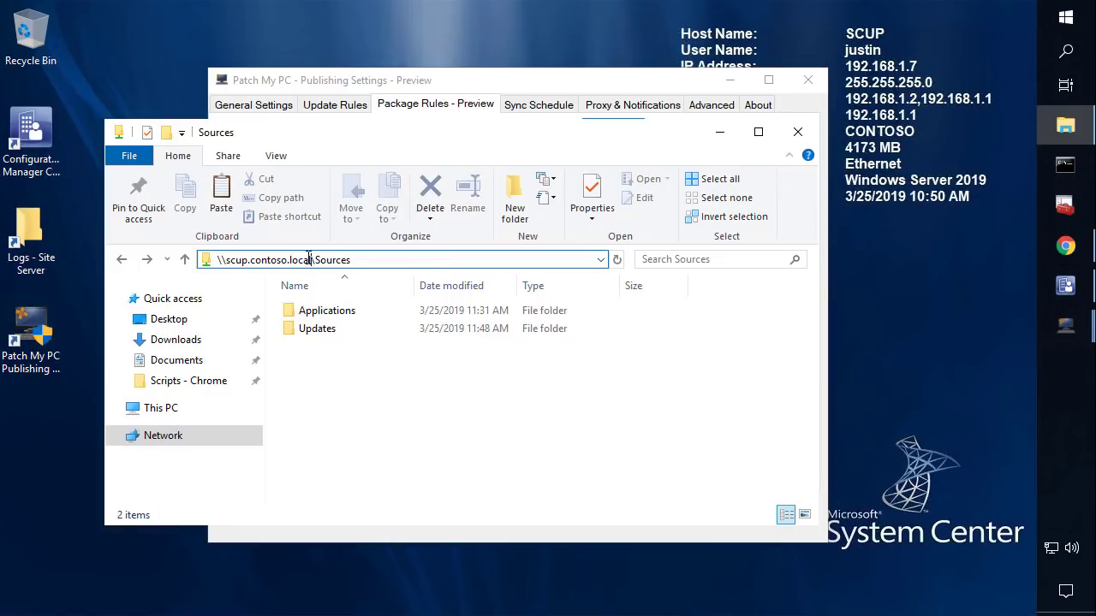
{"action": "left_click_drag", "start_coordinate": [311, 261], "coordinate": [226, 260]}
{"action": "key", "text": "ctrl+c"}
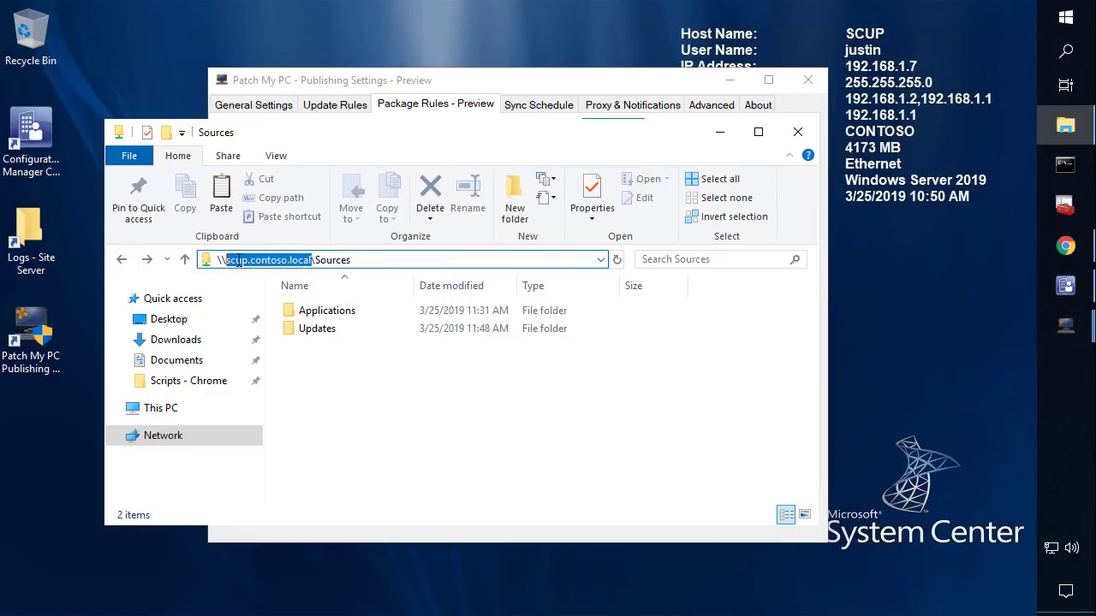
{"action": "left_click", "coordinate": [720, 132]}
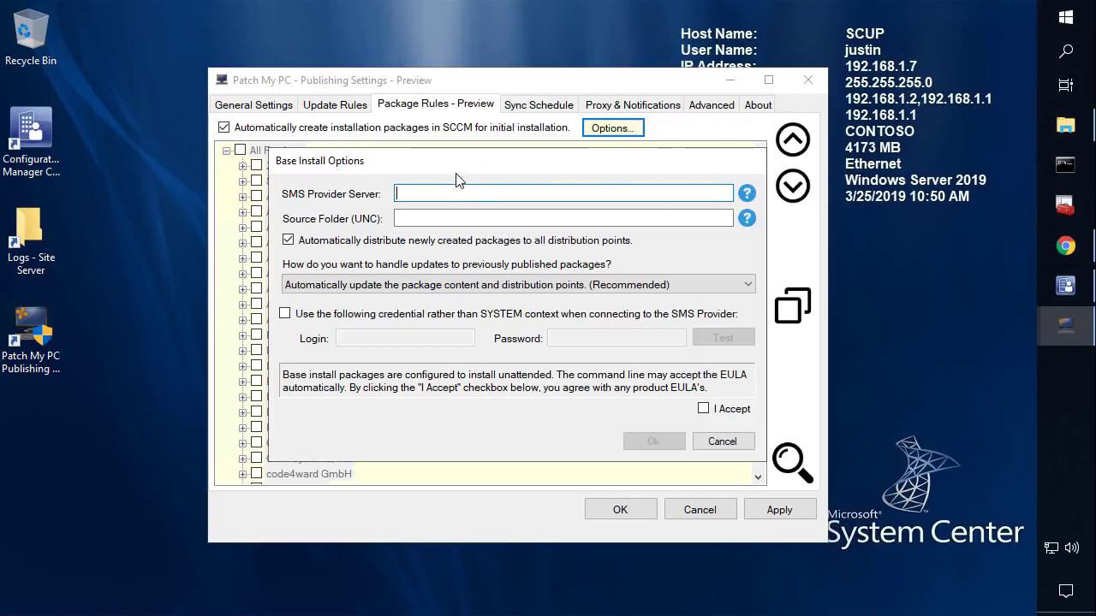
{"action": "key", "text": "ctrl+v"}
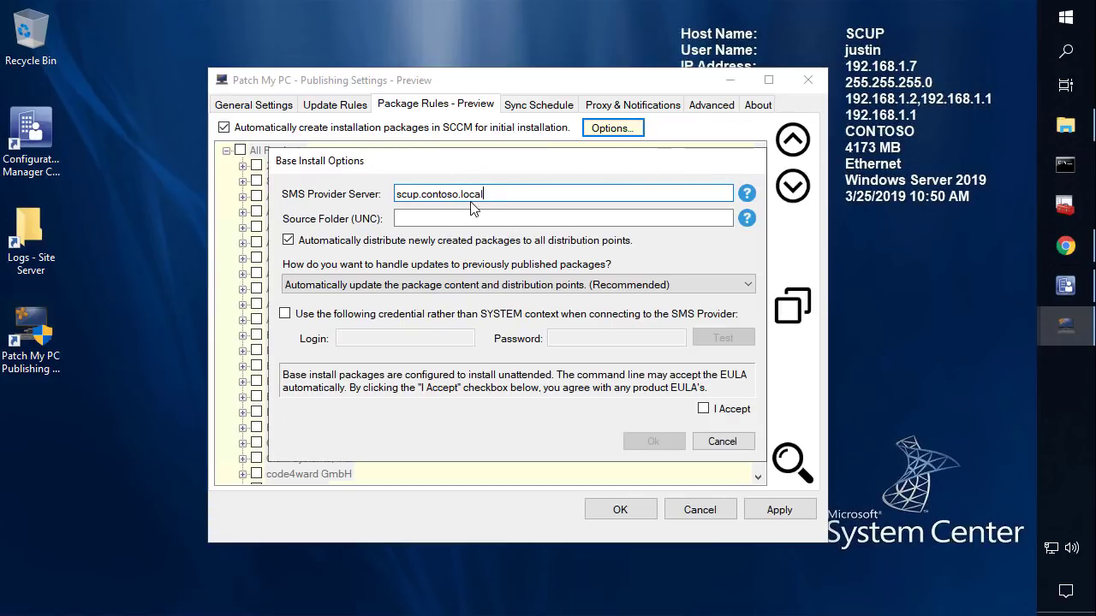
- Open the Sources\Applications folder and copy its full UNC path
{"action": "left_click", "coordinate": [1065, 125]}
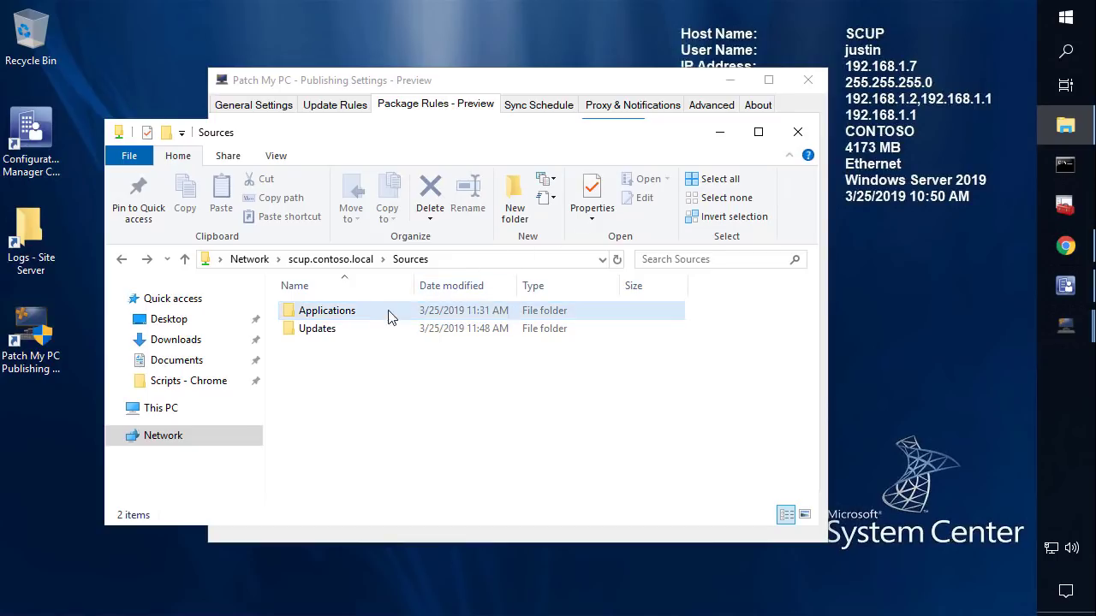
{"action": "double_click", "coordinate": [335, 313]}
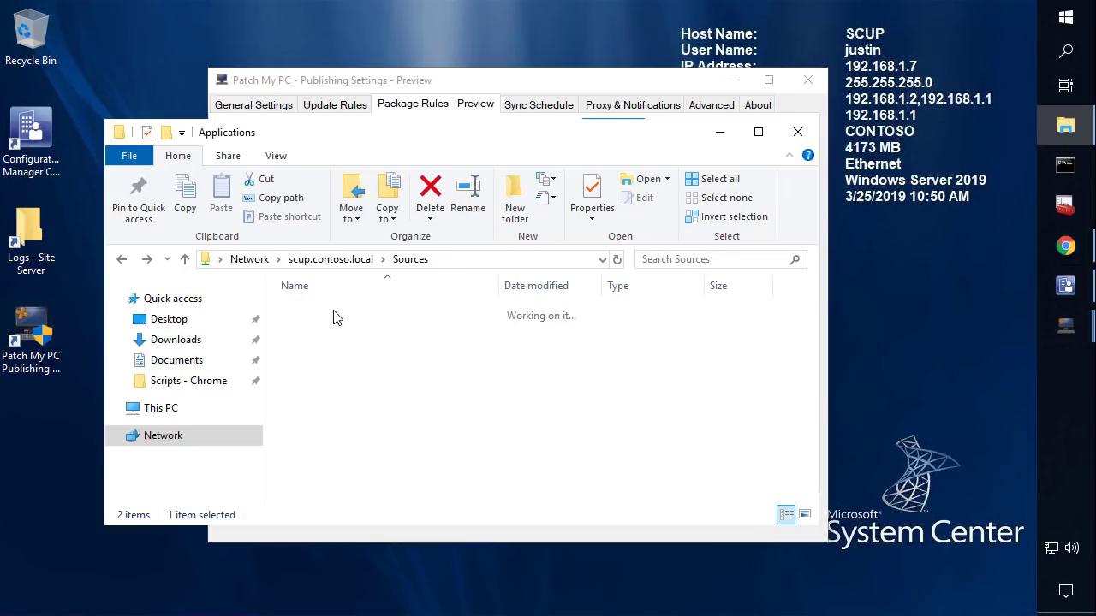
{"action": "left_click", "coordinate": [534, 261]}
{"action": "key", "text": "ctrl+c"}
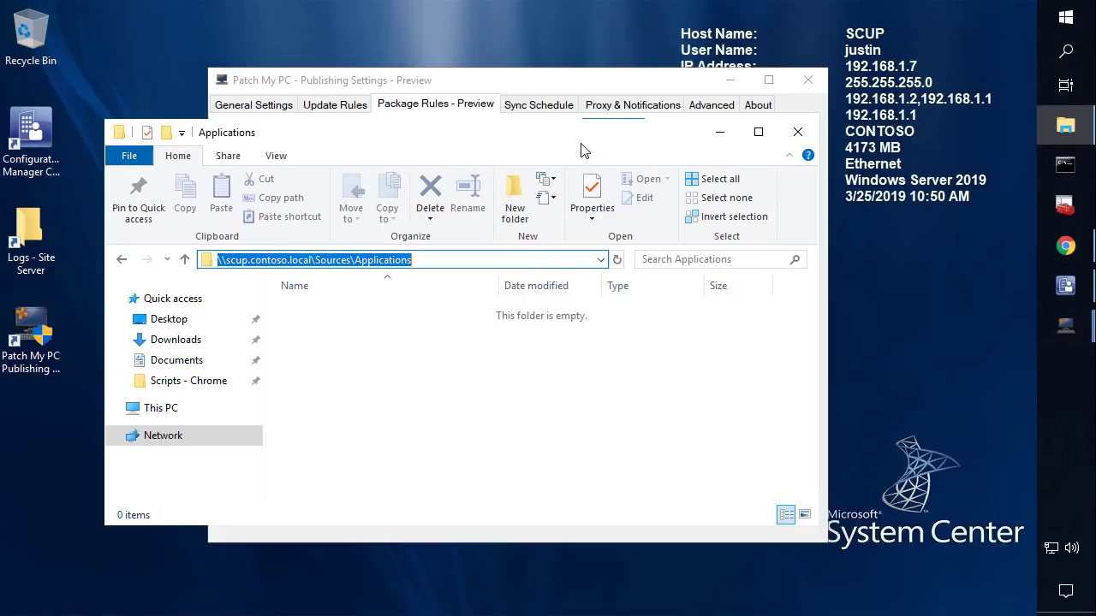
{"action": "left_click", "coordinate": [589, 86]}
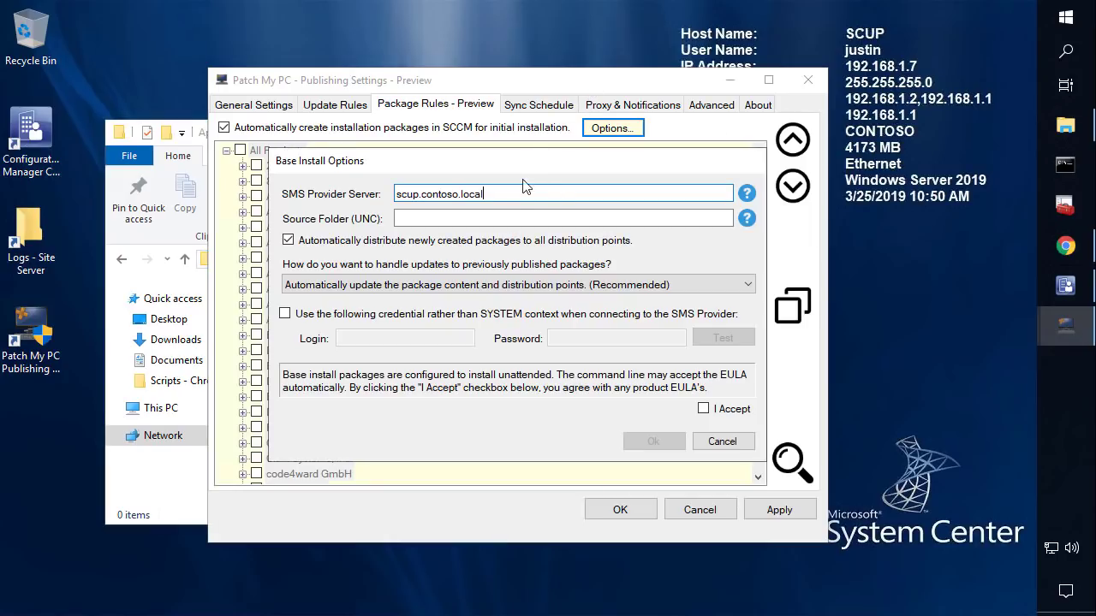
- Paste \\scup.contoso.local\Sources\Applications as the Source Folder, leaving automatic distribution on
{"action": "left_click", "coordinate": [490, 218]}
{"action": "key", "text": "ctrl+v"}
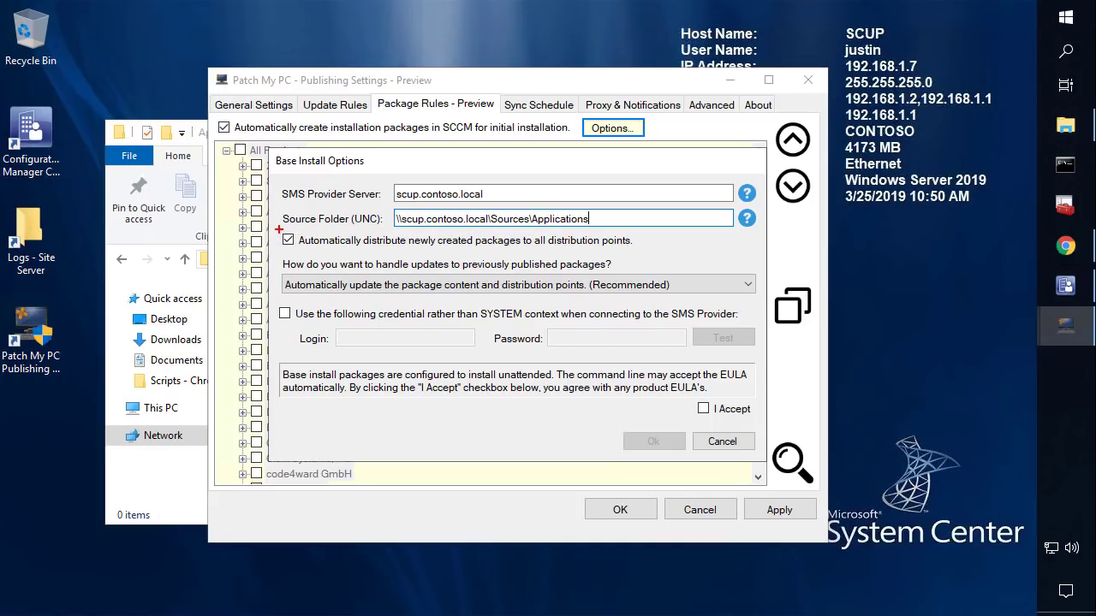
{"action": "mouse_move", "coordinate": [278, 228]}
{"action": "left_mouse_down"}
{"action": "mouse_move", "coordinate": [332, 247]}
{"action": "mouse_move", "coordinate": [660, 257]}
{"action": "mouse_move", "coordinate": [647, 253]}
{"action": "left_mouse_up"}
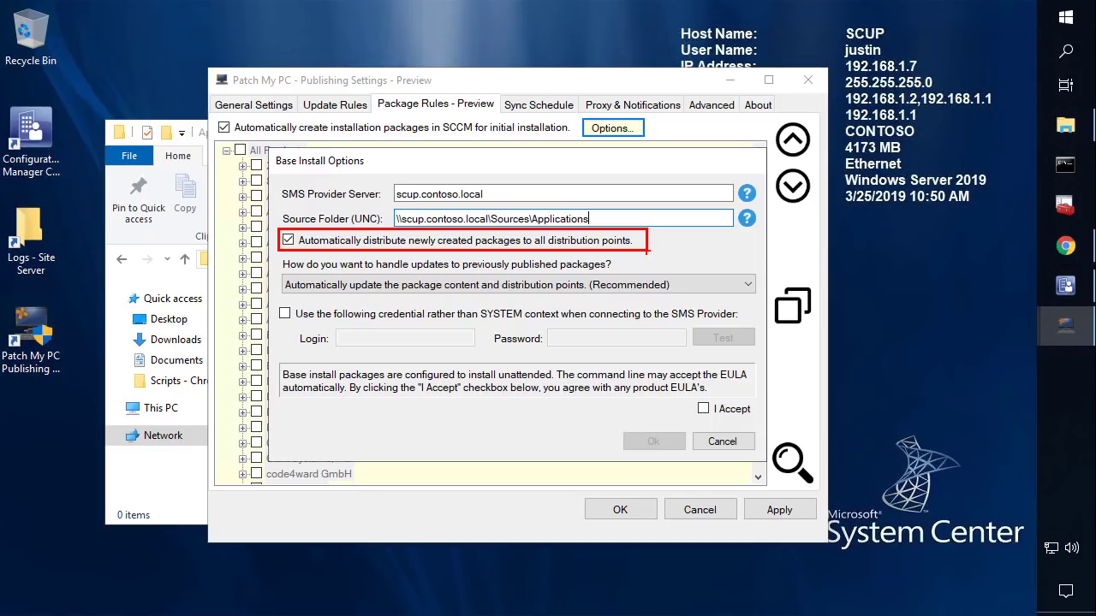
{"action": "key", "text": "Escape"}
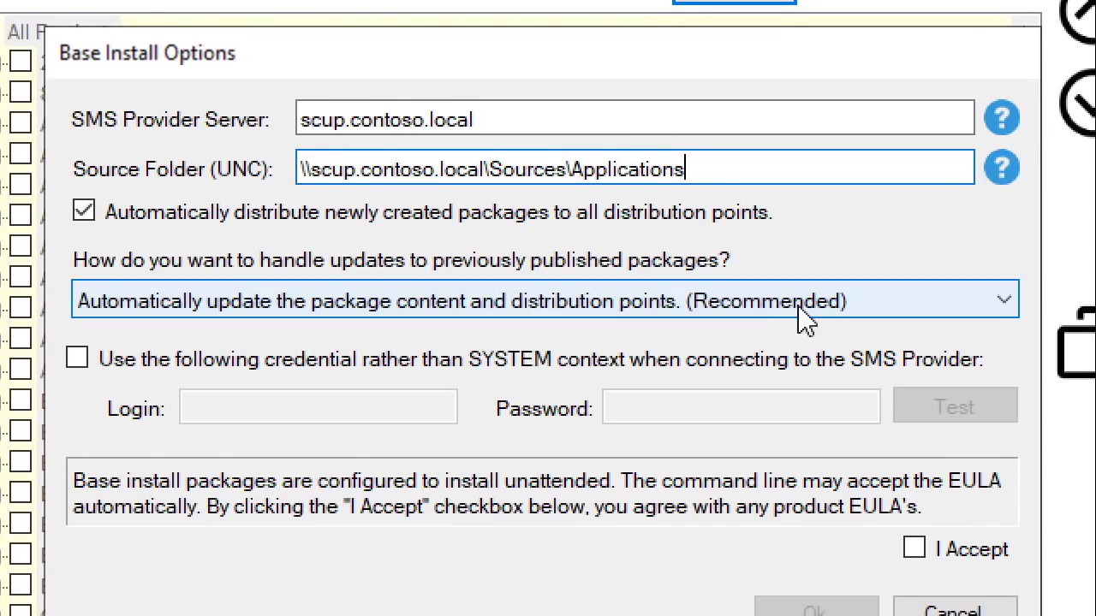
- Keep the Recommended update handling option, accept the product EULAs, and confirm with Ok
{"action": "left_click", "coordinate": [871, 313]}
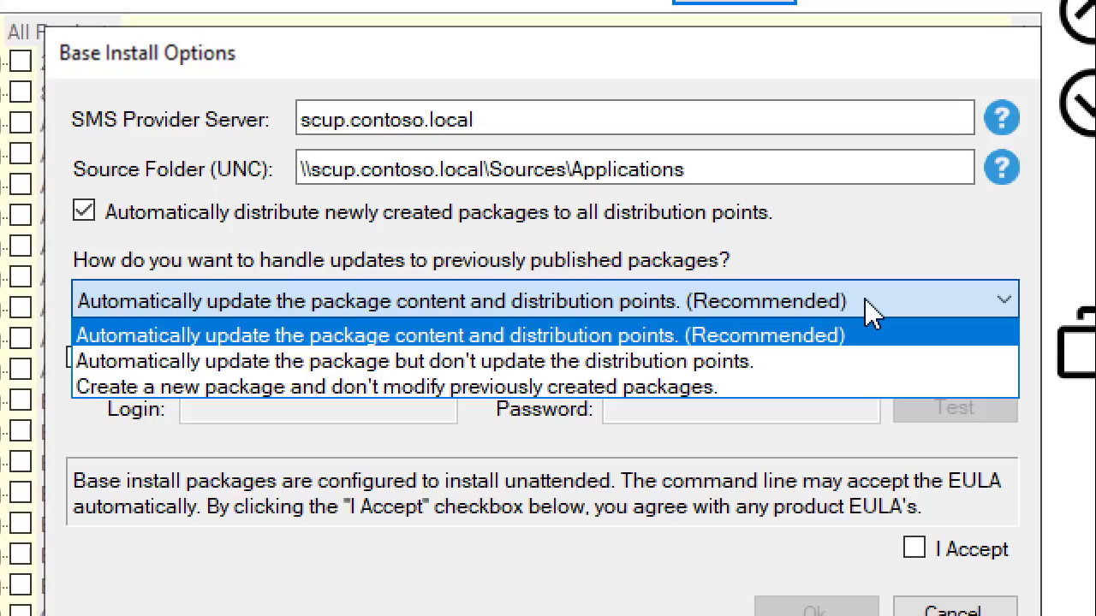
{"action": "left_click", "coordinate": [820, 261]}
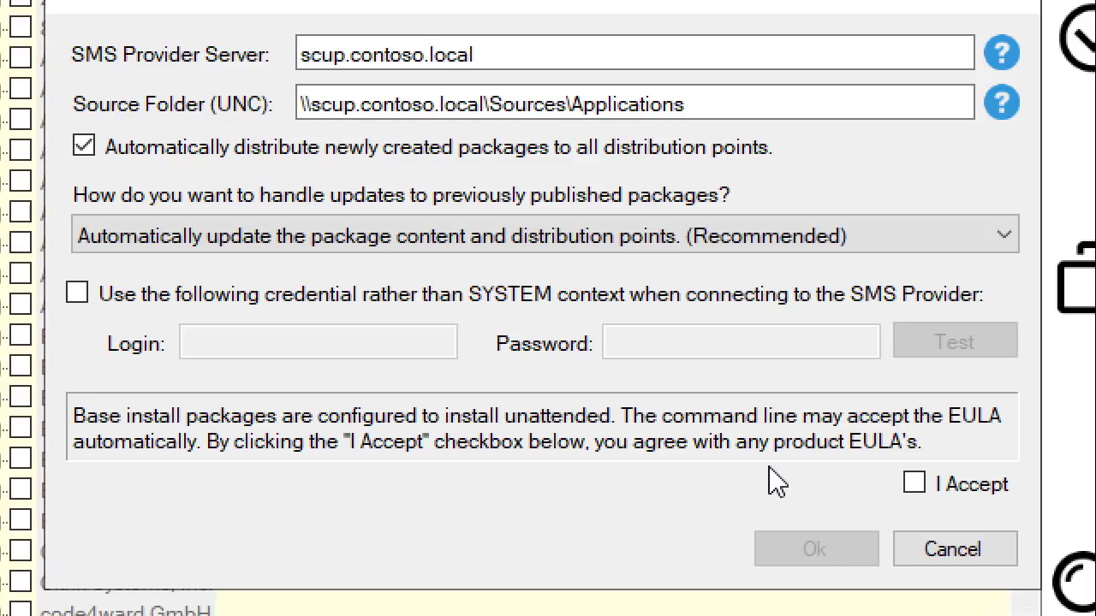
{"action": "left_click", "coordinate": [913, 484]}
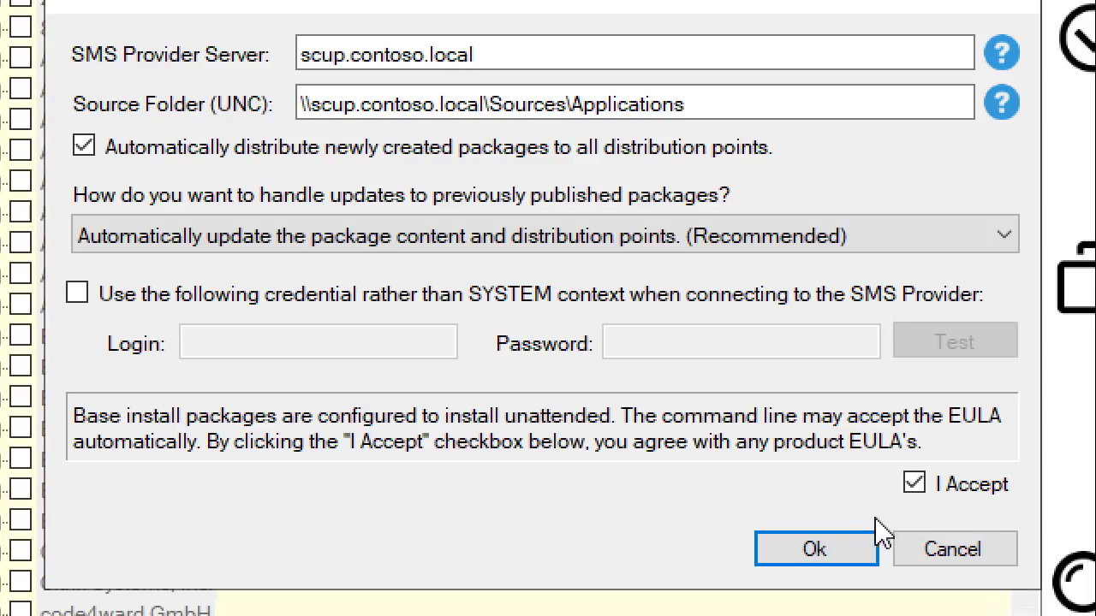
{"action": "left_click", "coordinate": [824, 543]}
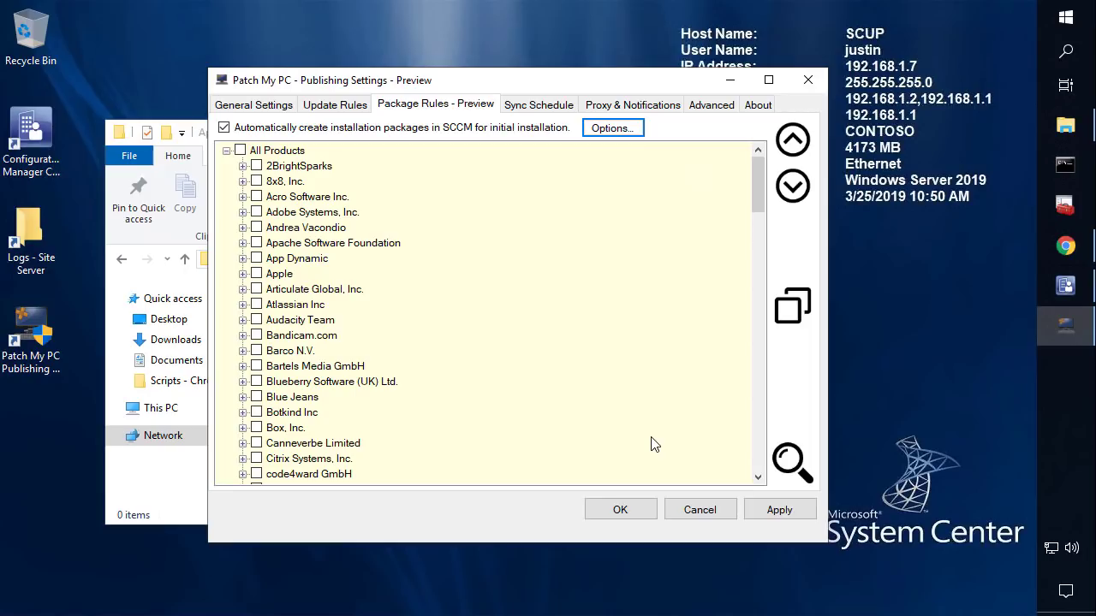
- Answer Yes to copying pre/post scripts and other custom actions into the new packages
{"action": "left_click", "coordinate": [792, 309]}
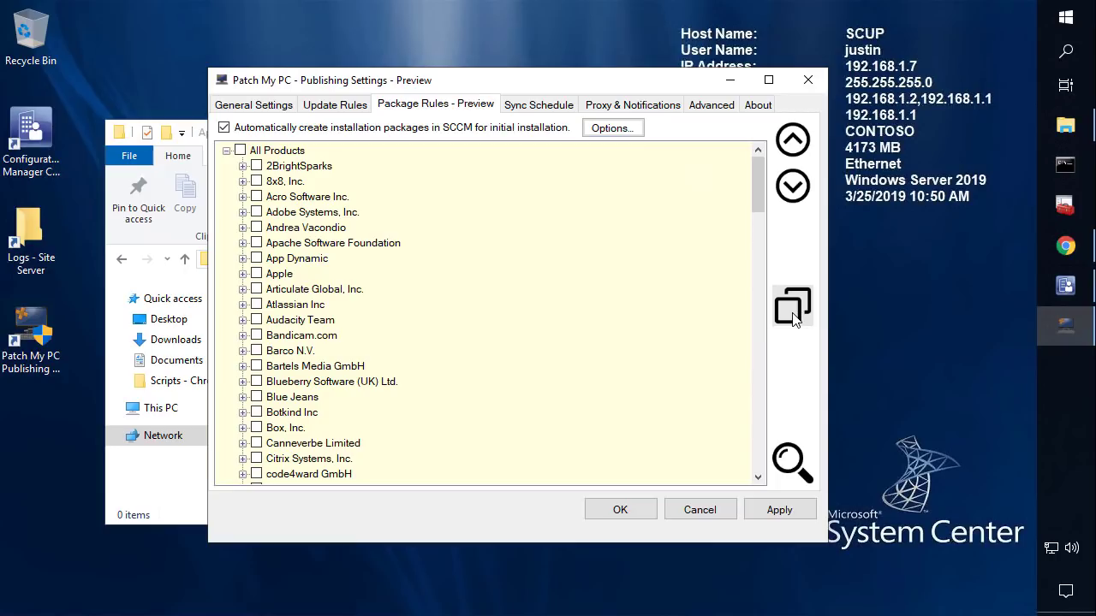
{"action": "left_click", "coordinate": [793, 315]}
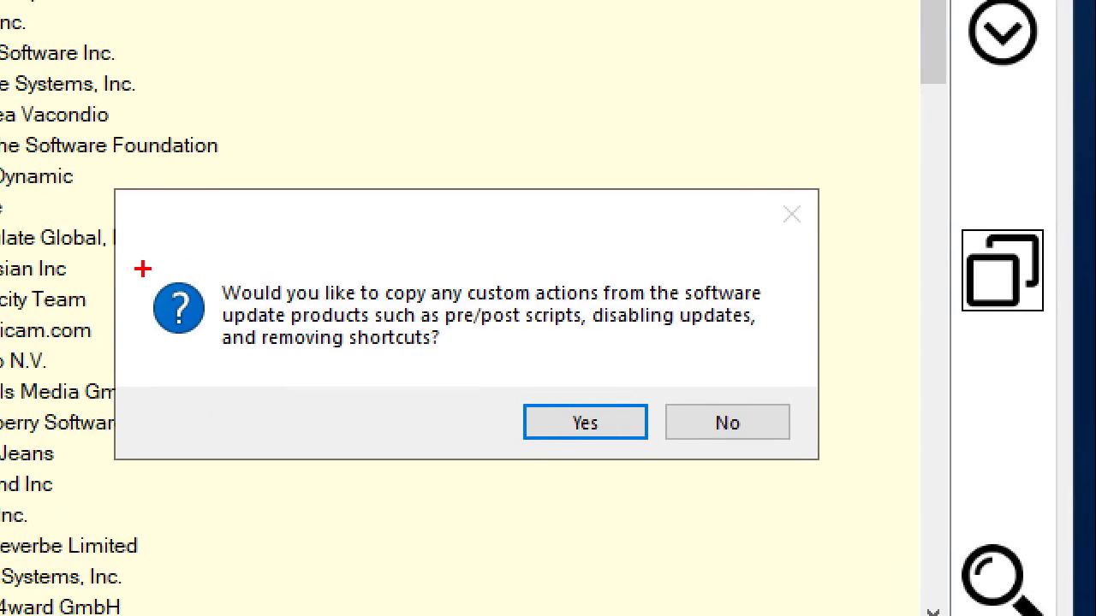
{"action": "mouse_move", "coordinate": [142, 269]}
{"action": "left_mouse_down"}
{"action": "mouse_move", "coordinate": [154, 281]}
{"action": "mouse_move", "coordinate": [574, 295]}
{"action": "mouse_move", "coordinate": [784, 347]}
{"action": "mouse_move", "coordinate": [784, 363]}
{"action": "left_mouse_up"}
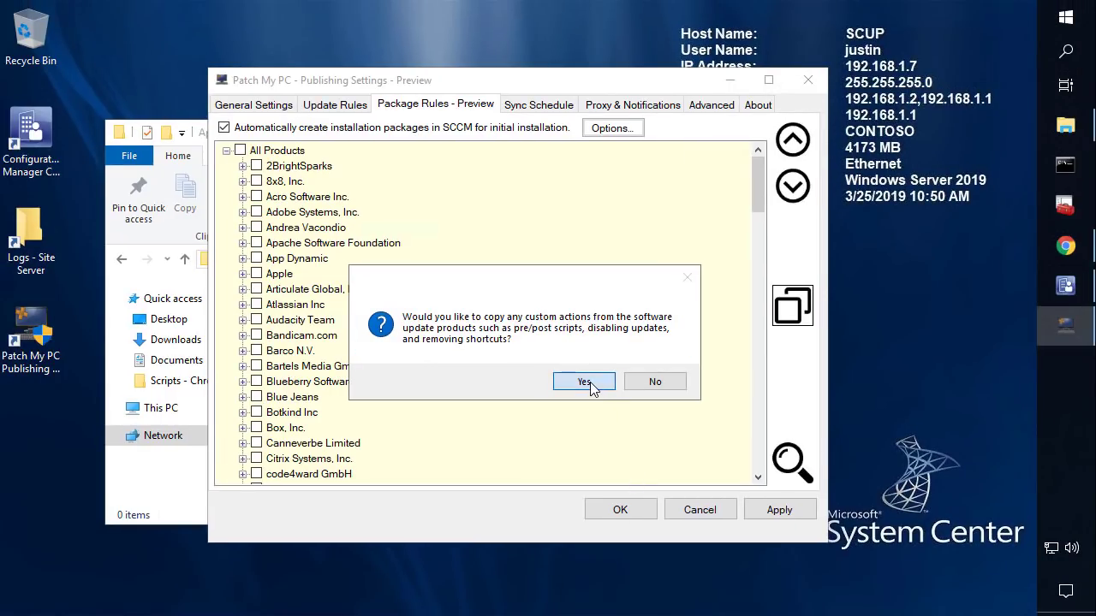
{"action": "left_click", "coordinate": [583, 382]}
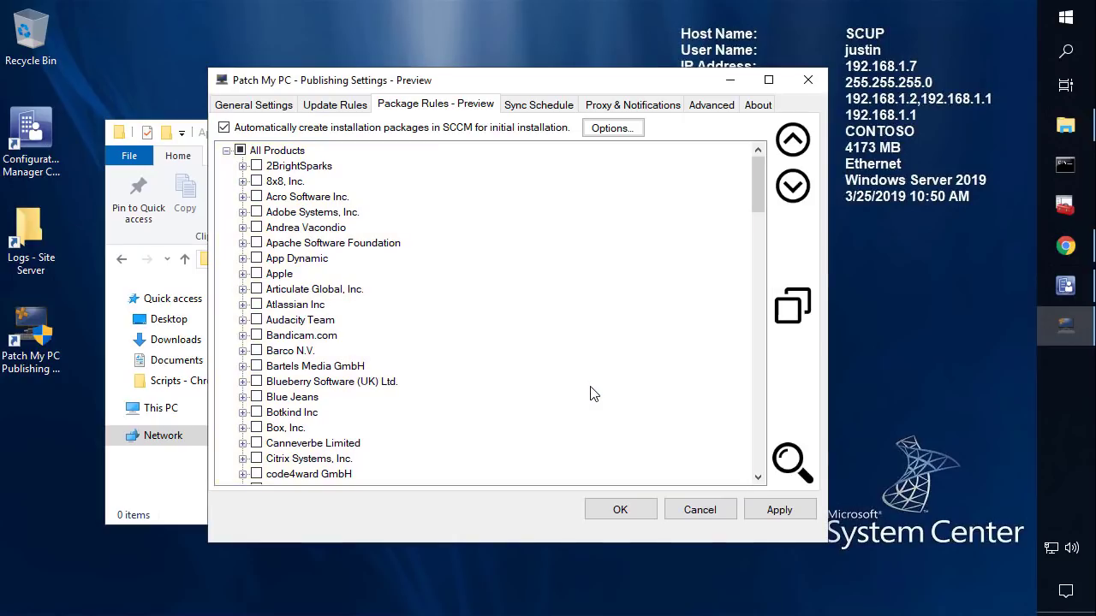
- Expand Google, Inc., Igor Pavlov and Oracle Corporation to show Chrome, 7-Zip and Java 8
{"action": "scroll", "coordinate": [543, 382], "scroll_direction": "down", "scroll_amount": 8}
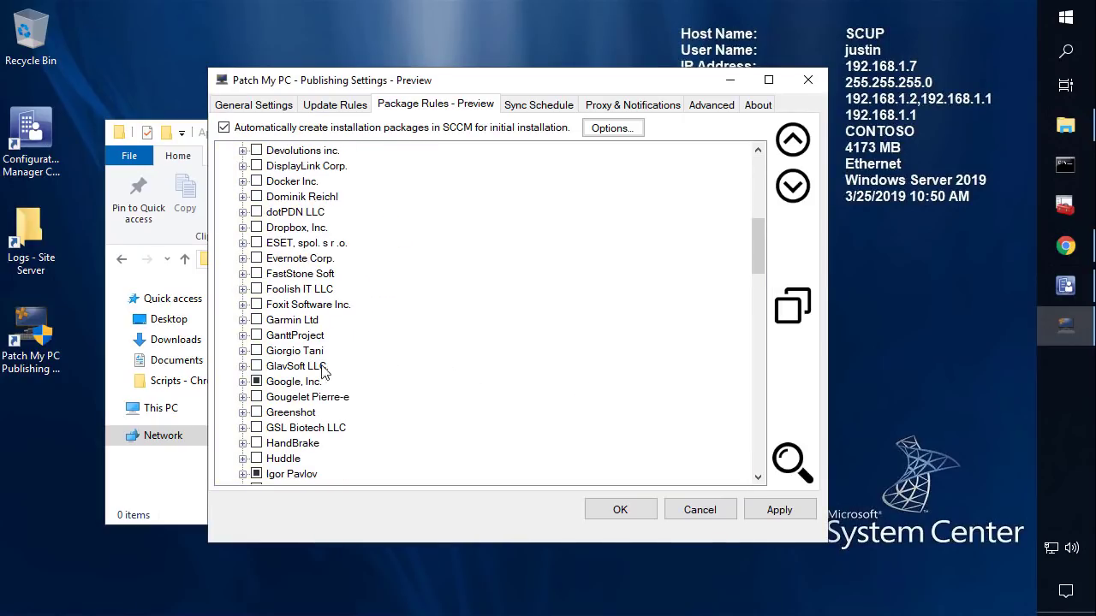
{"action": "left_click", "coordinate": [244, 382]}
{"action": "scroll", "coordinate": [259, 392], "scroll_direction": "down", "scroll_amount": 2}
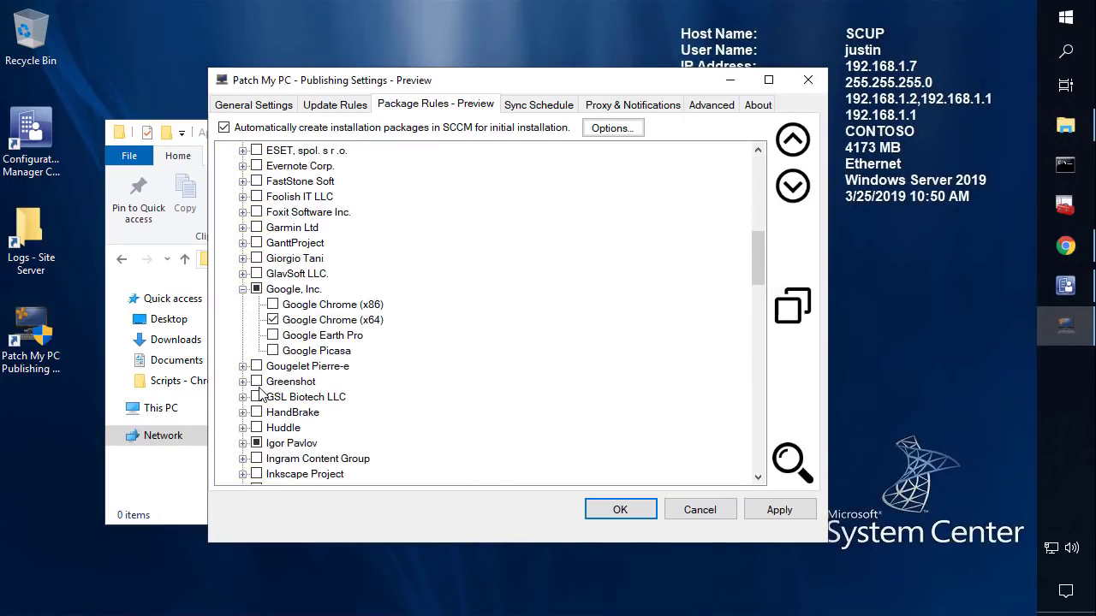
{"action": "left_click", "coordinate": [243, 443]}
{"action": "scroll", "coordinate": [245, 445], "scroll_direction": "down", "scroll_amount": 3}
{"action": "scroll", "coordinate": [246, 445], "scroll_direction": "down", "scroll_amount": 7}
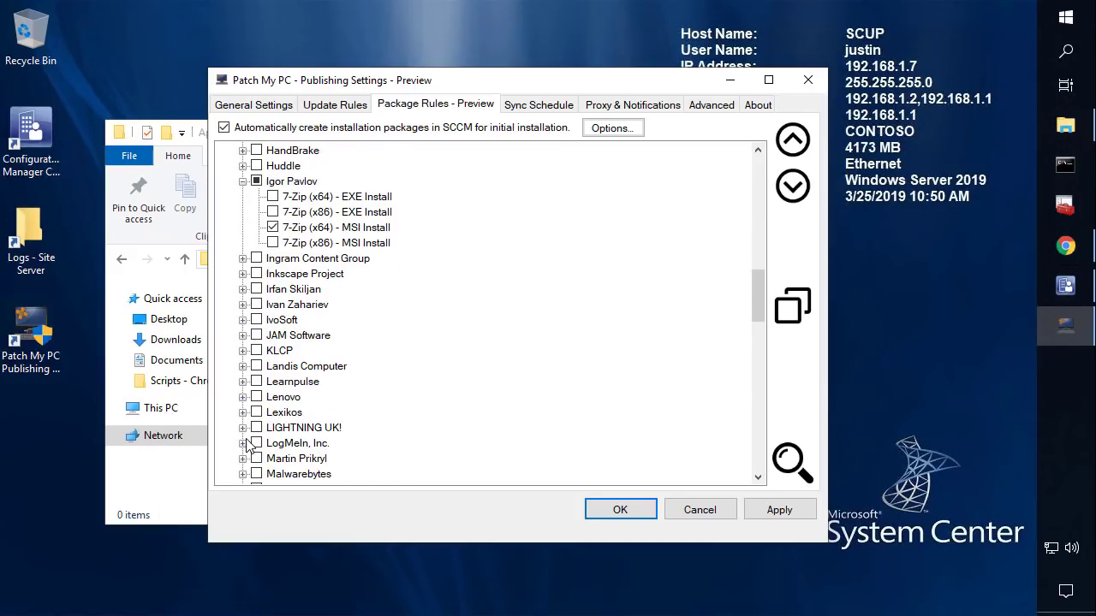
{"action": "left_click", "coordinate": [244, 428]}
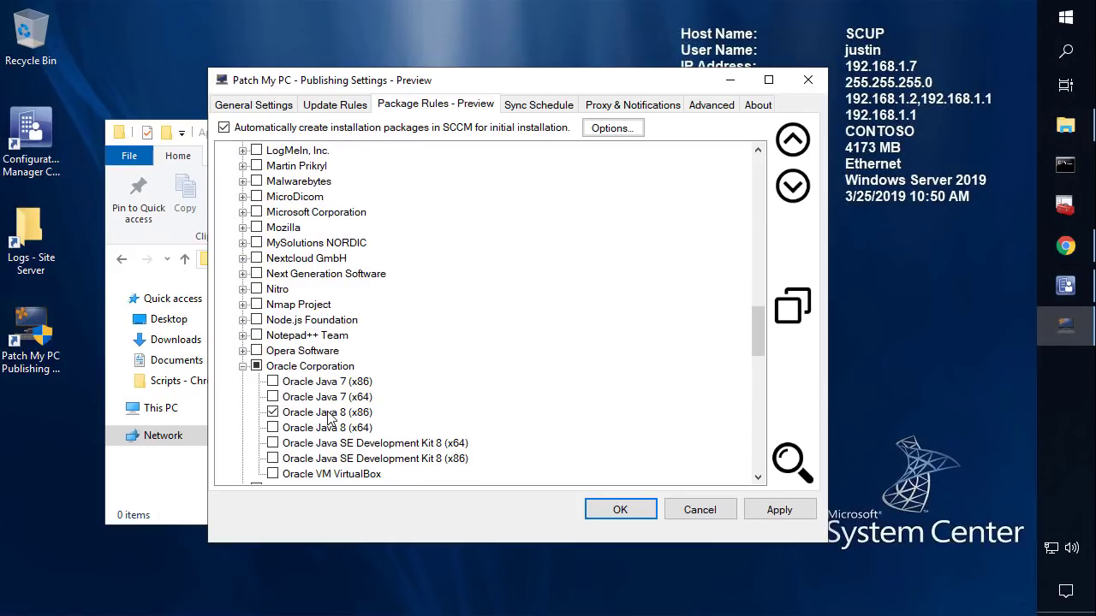
{"action": "scroll", "coordinate": [346, 409], "scroll_direction": "up", "scroll_amount": 7}
{"action": "scroll", "coordinate": [334, 318], "scroll_direction": "up", "scroll_amount": 3}
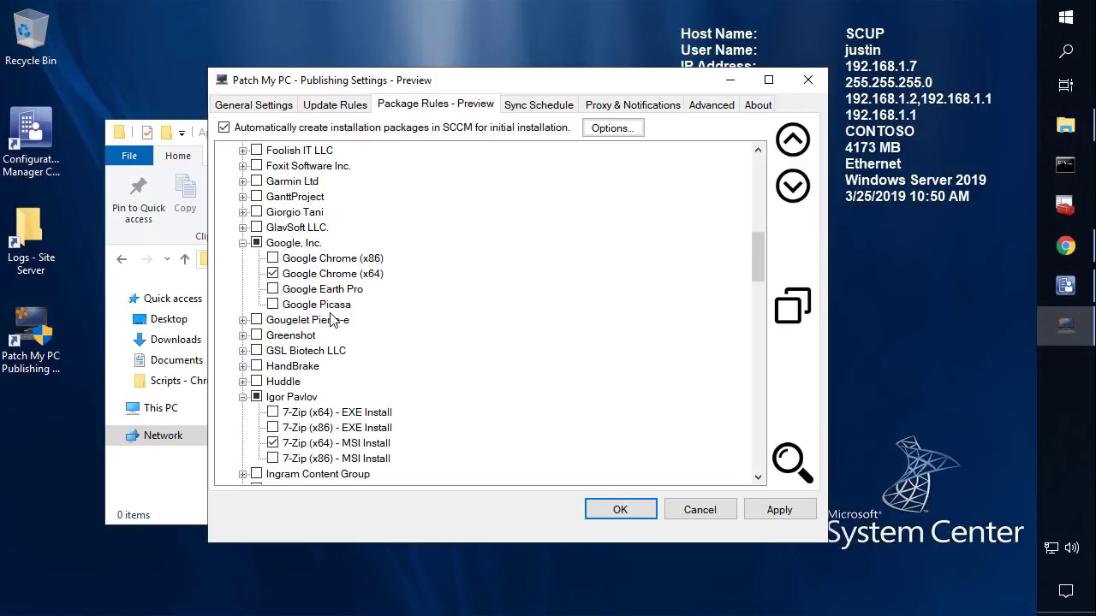
- Review the Google Chrome (x64) custom action options and apply the package rules
{"action": "left_click", "coordinate": [328, 275]}
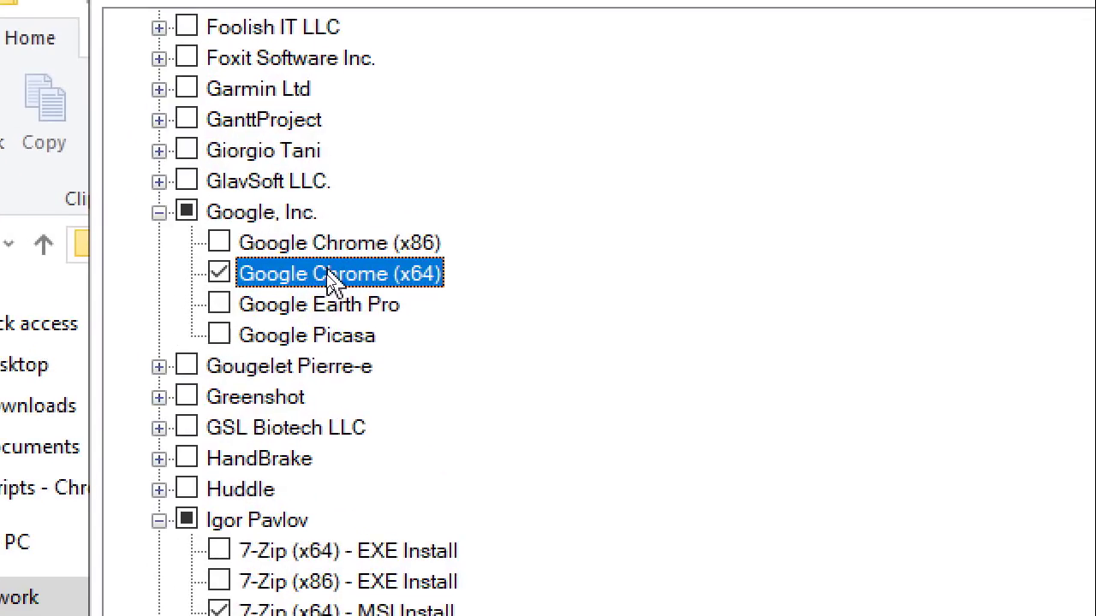
{"action": "right_click", "coordinate": [329, 280]}
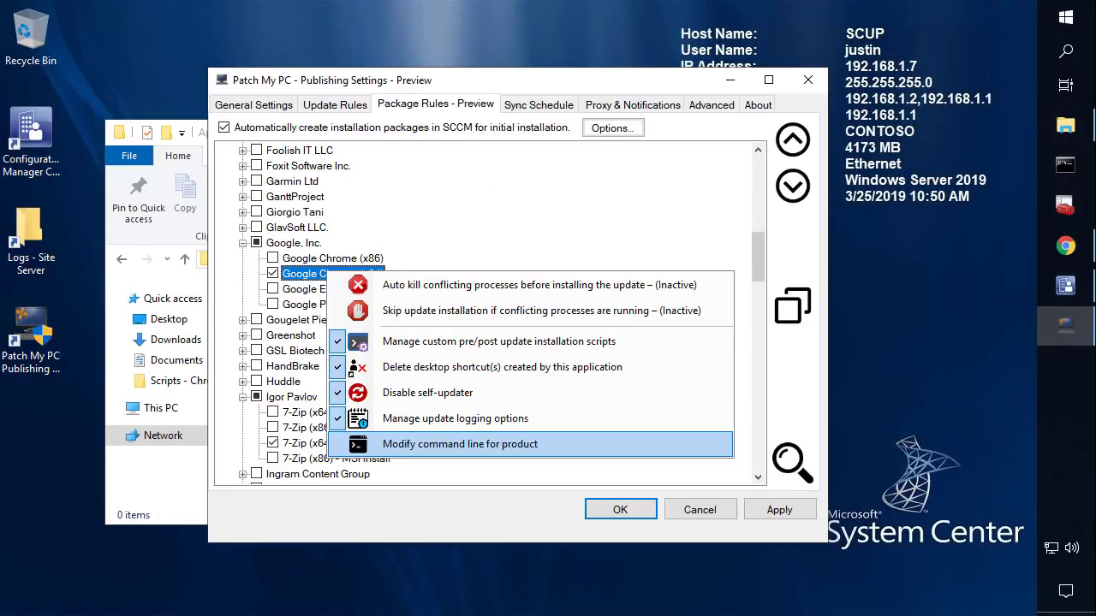
{"action": "left_click", "coordinate": [480, 495]}
{"action": "left_click", "coordinate": [780, 510]}
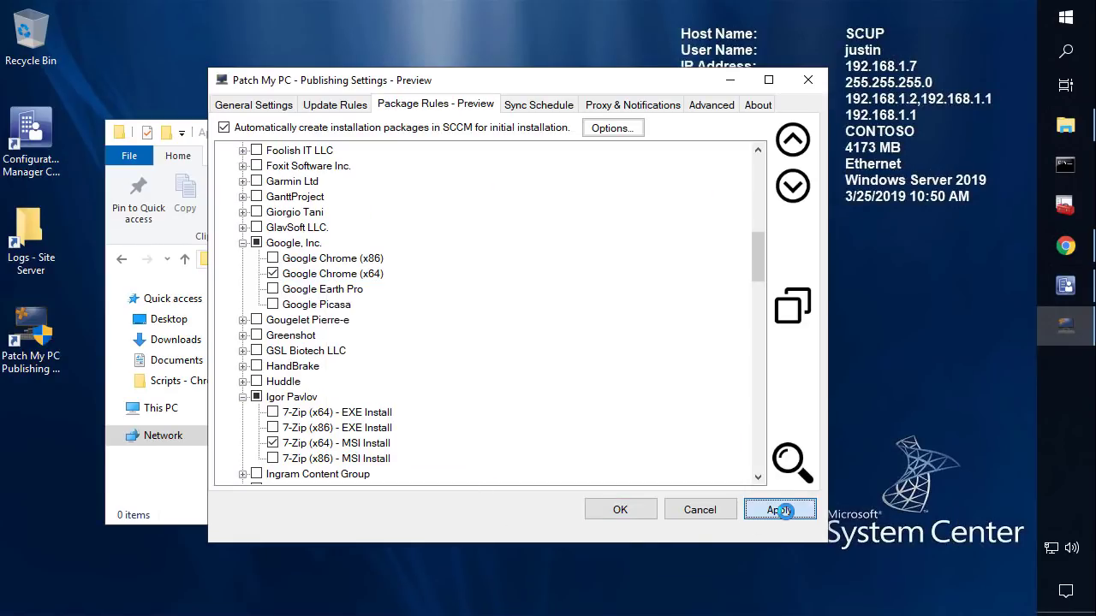
{"action": "left_click", "coordinate": [520, 105]}
- Run an immediate publishing service sync, confirm it, and show the Proxy & Notifications settings
{"action": "left_click", "coordinate": [676, 472]}
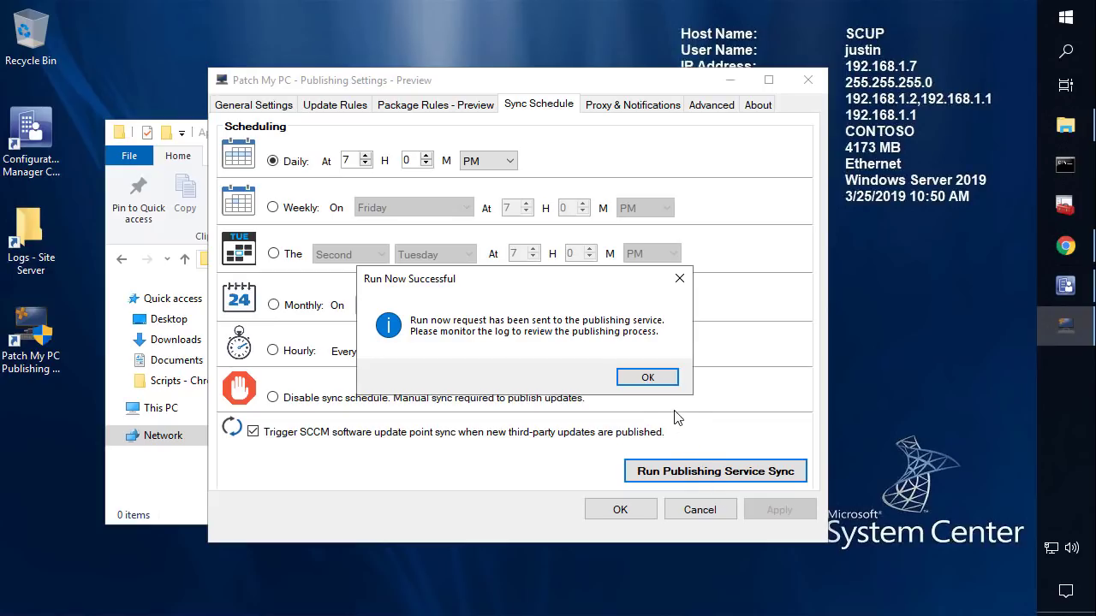
{"action": "left_click", "coordinate": [647, 376]}
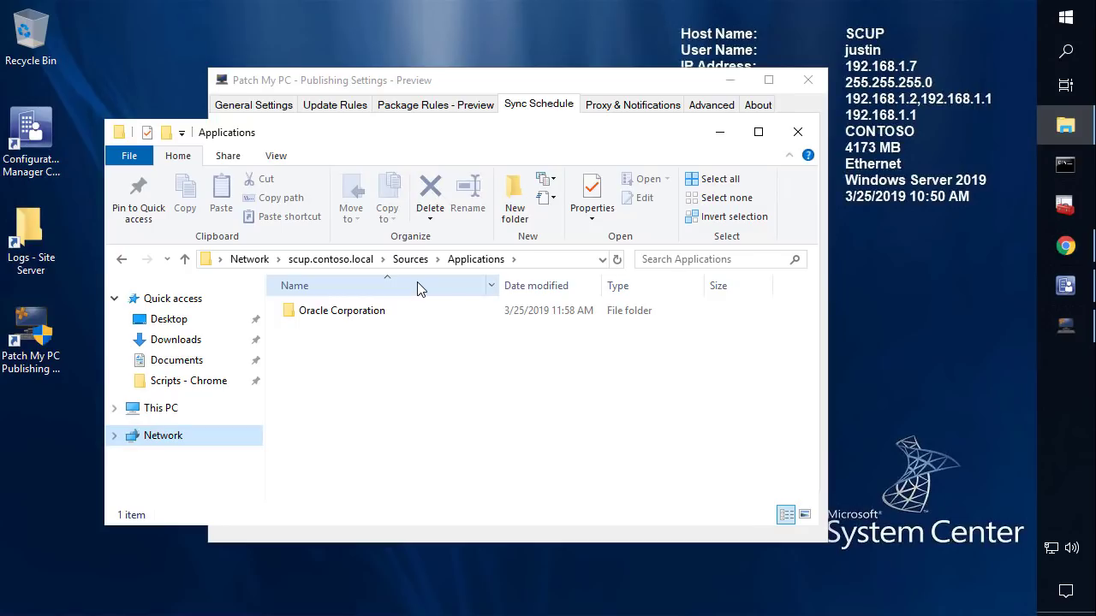
{"action": "left_click", "coordinate": [548, 533]}
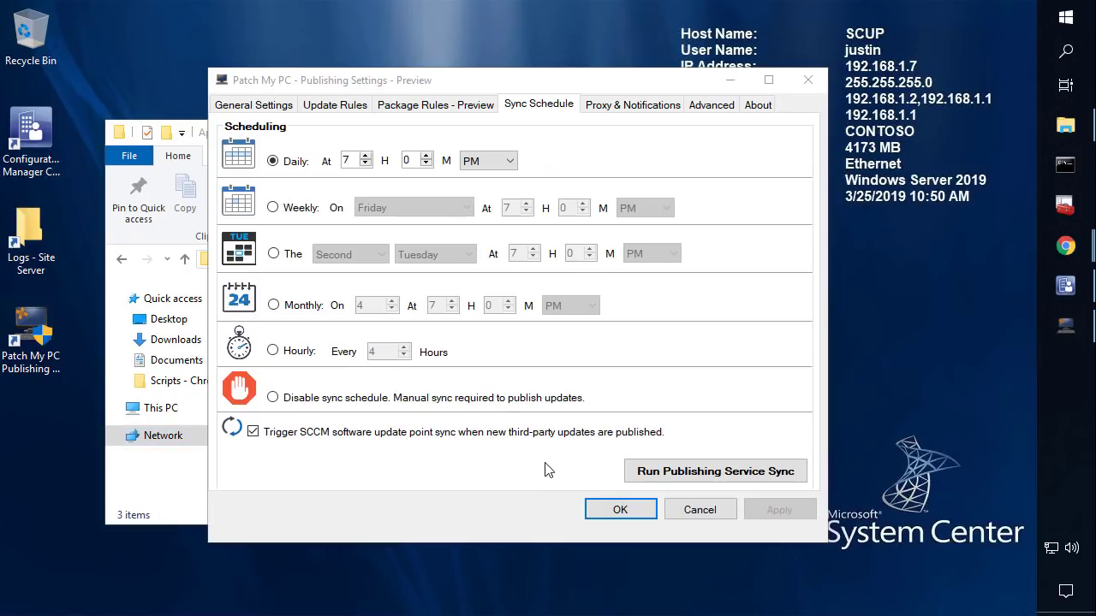
{"action": "left_click", "coordinate": [597, 112]}
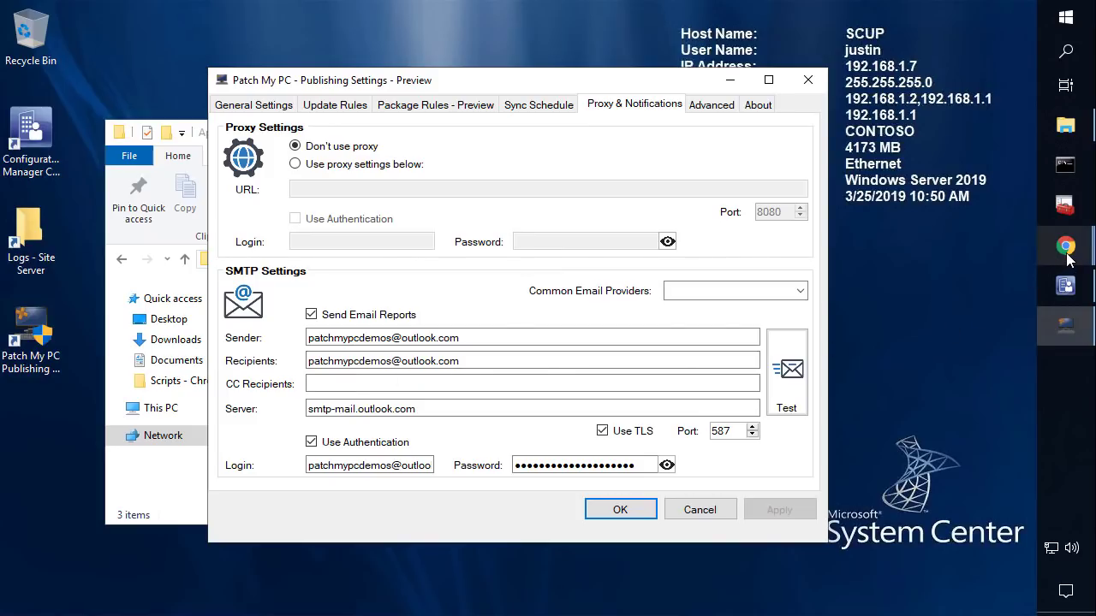
- Read the e-mailed report listing Java 8, 7-Zip and Chrome packages created, then close it
{"action": "mouse_move", "coordinate": [1067, 253]}
{"action": "left_click", "coordinate": [940, 331]}
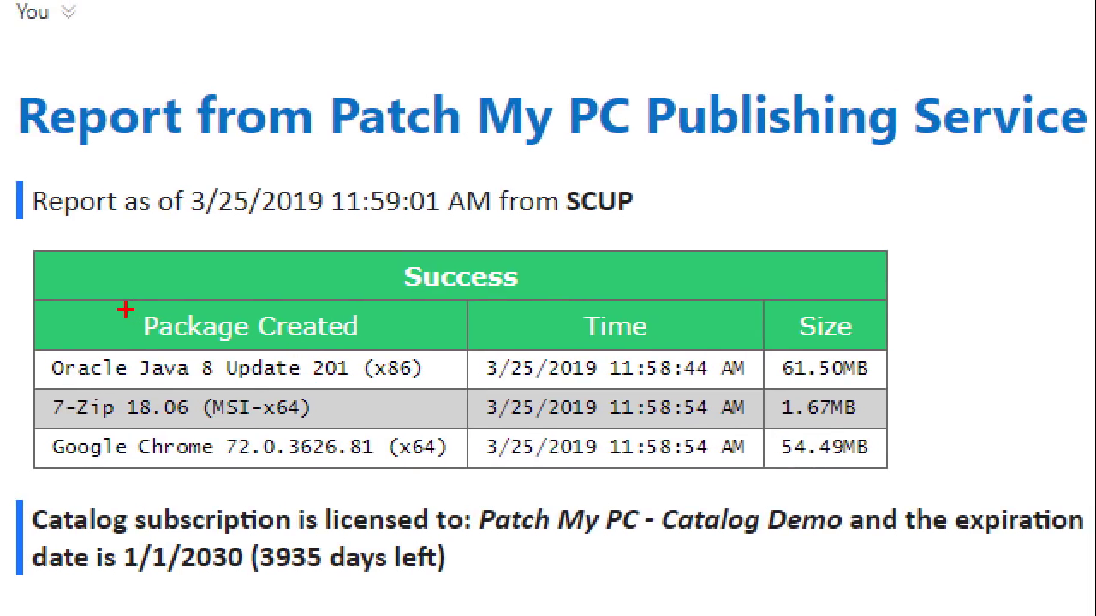
{"action": "mouse_move", "coordinate": [127, 310]}
{"action": "left_mouse_down"}
{"action": "mouse_move", "coordinate": [244, 342]}
{"action": "mouse_move", "coordinate": [387, 346]}
{"action": "left_mouse_up"}
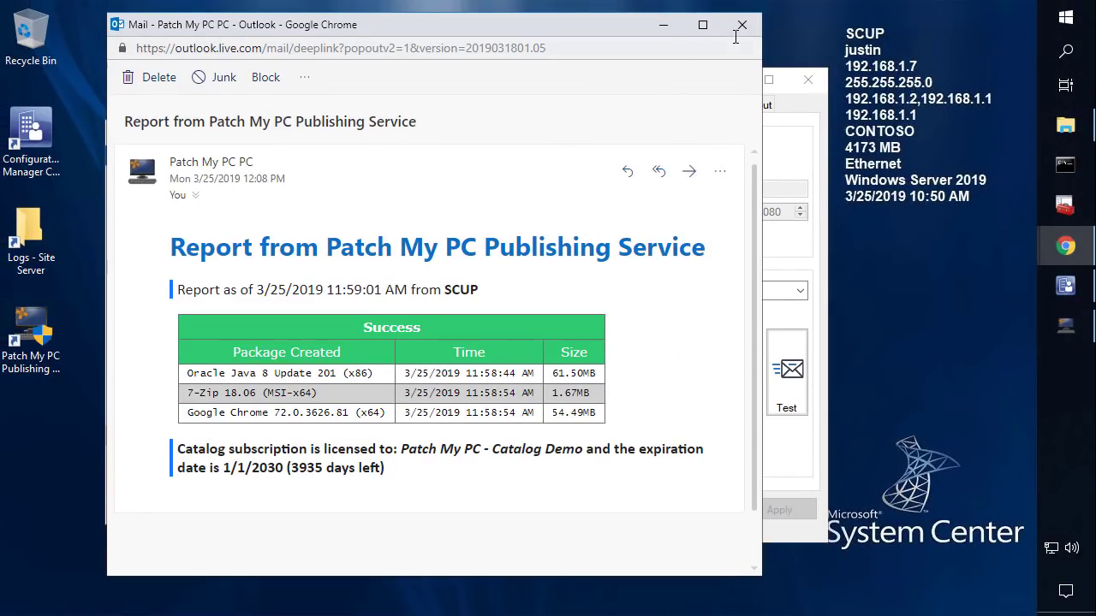
{"action": "left_click", "coordinate": [741, 28]}
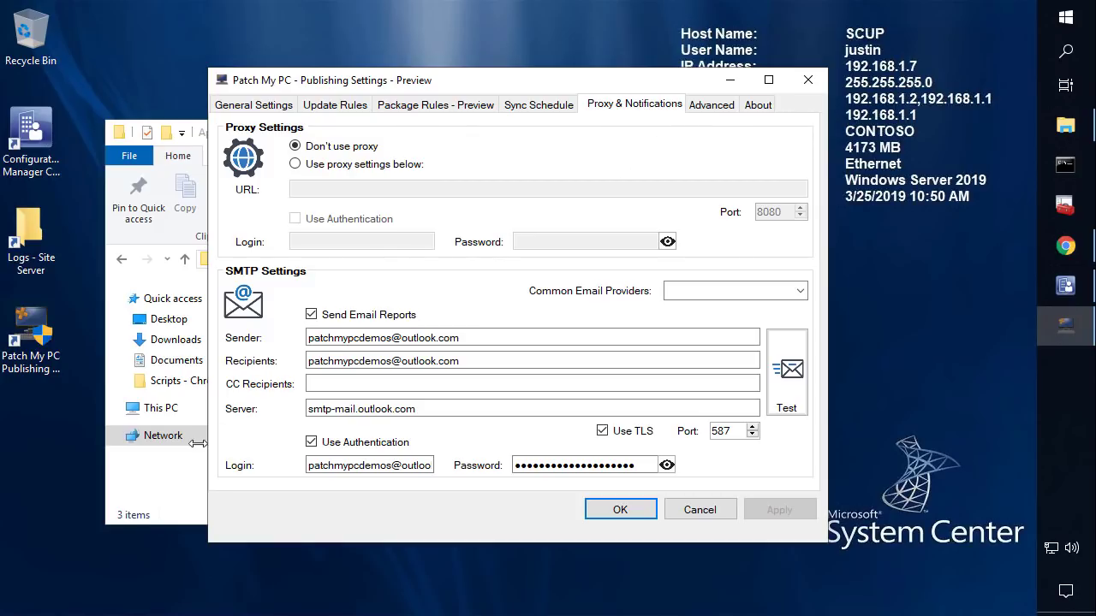
{"action": "left_click", "coordinate": [143, 493]}
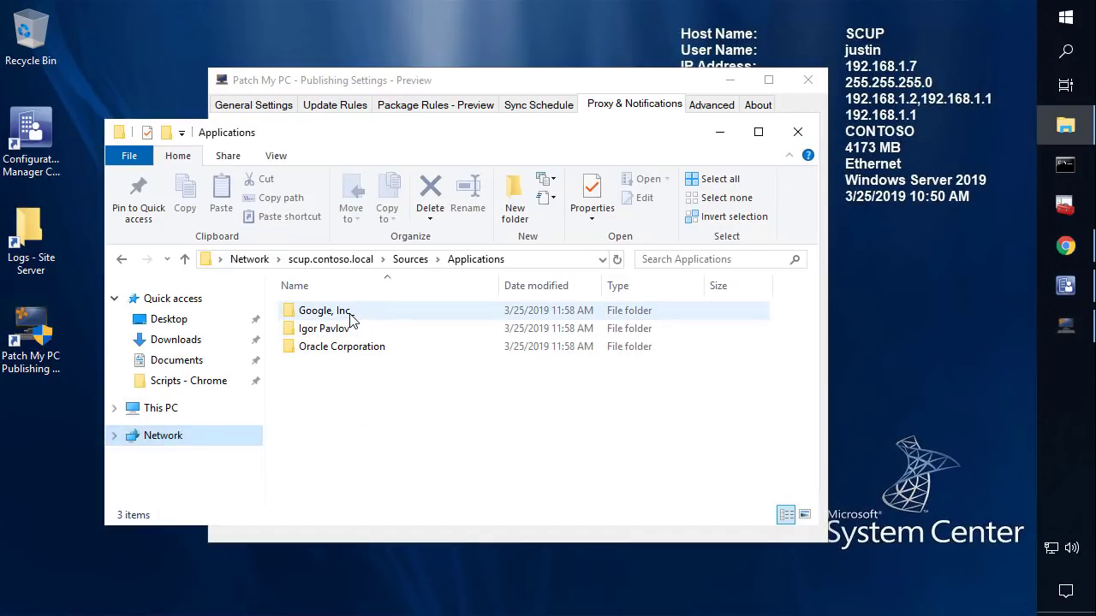
- Open the Google, Inc_ > Google Chrome (x64) > GUID package source folder and widen the Name column
{"action": "double_click", "coordinate": [325, 311]}
{"action": "double_click", "coordinate": [347, 311]}
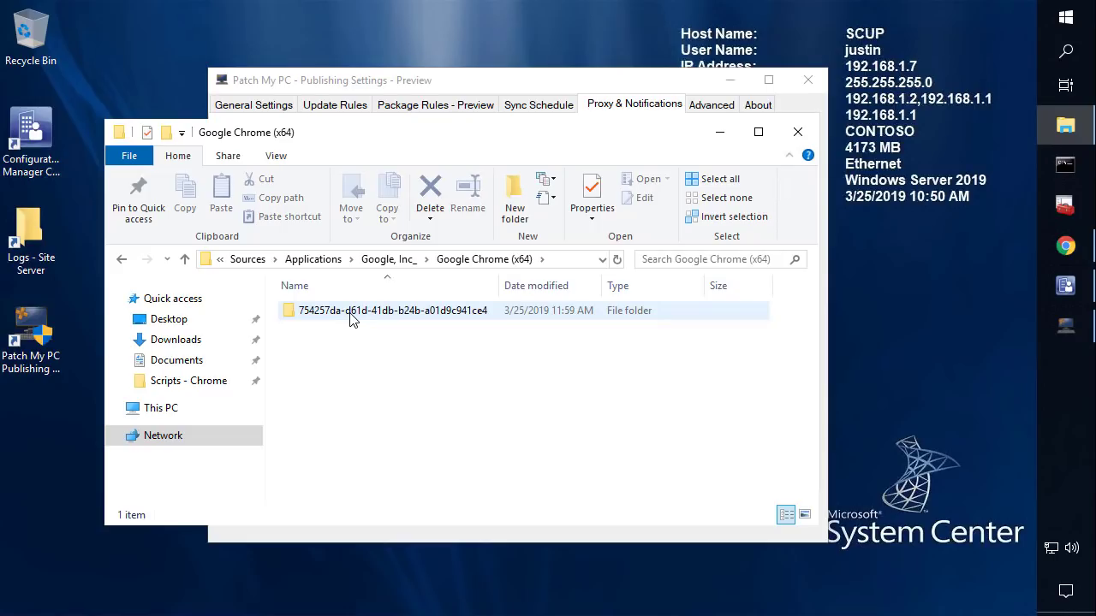
{"action": "double_click", "coordinate": [351, 317]}
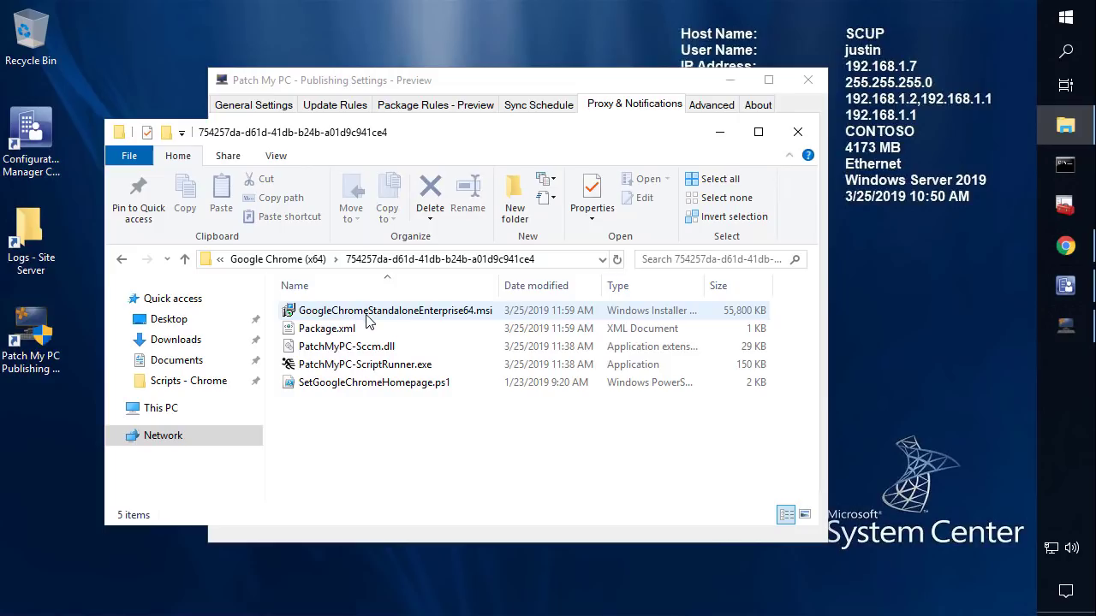
{"action": "left_click_drag", "start_coordinate": [499, 289], "coordinate": [505, 289]}
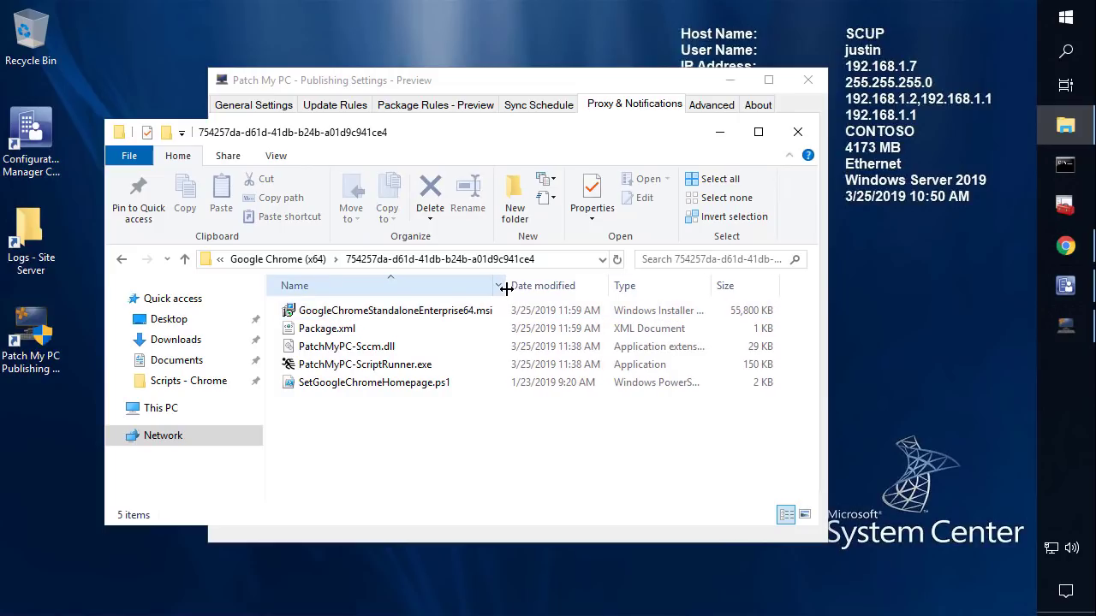
- Inspect GoogleChromeStandaloneEnterprise64.msi, Package.xml and SetGoogleChromeHomepage.ps1, then return to Configuration Manager
{"action": "left_click", "coordinate": [449, 313]}
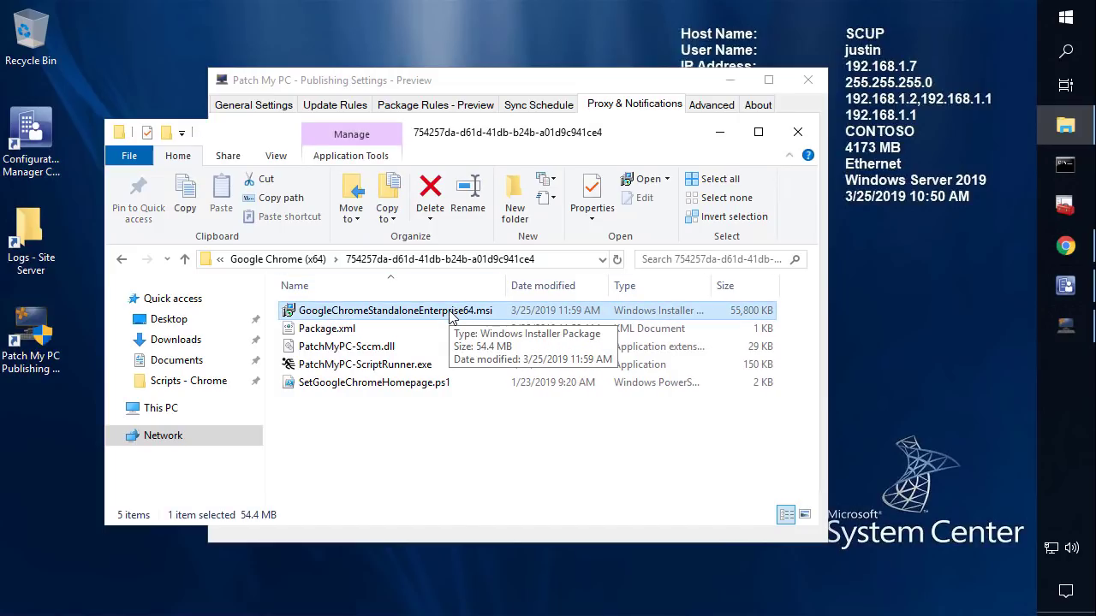
{"action": "left_click", "coordinate": [349, 331]}
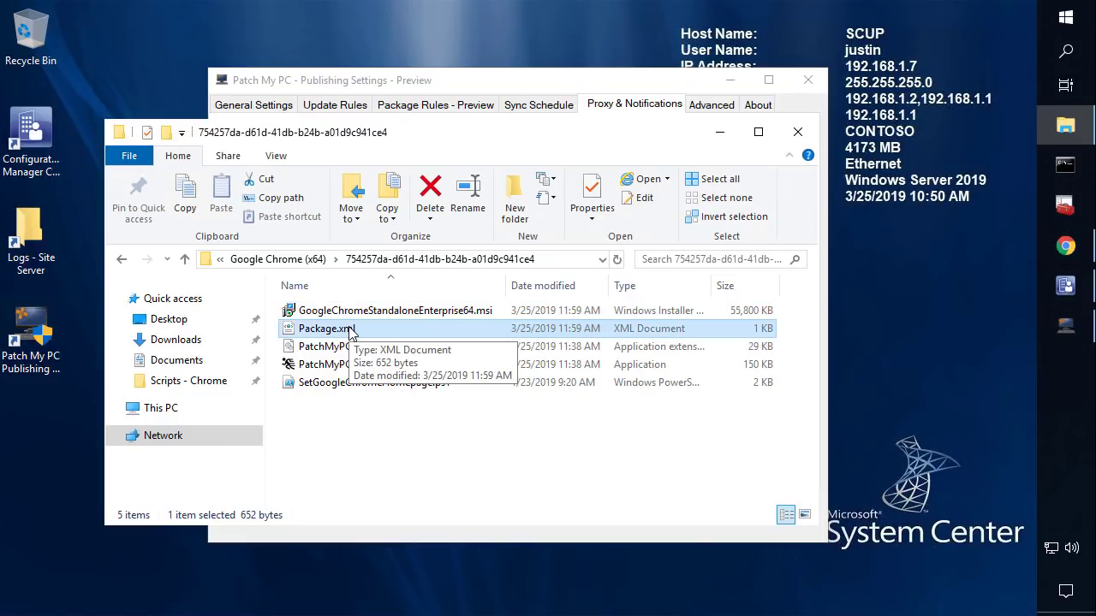
{"action": "left_click", "coordinate": [382, 390]}
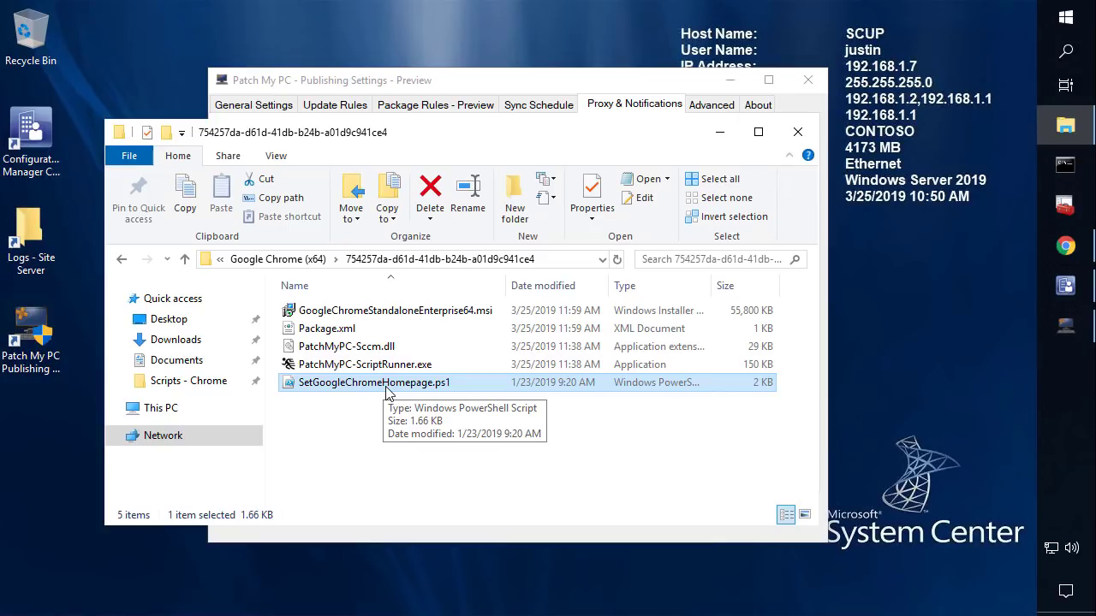
{"action": "left_click", "coordinate": [366, 403]}
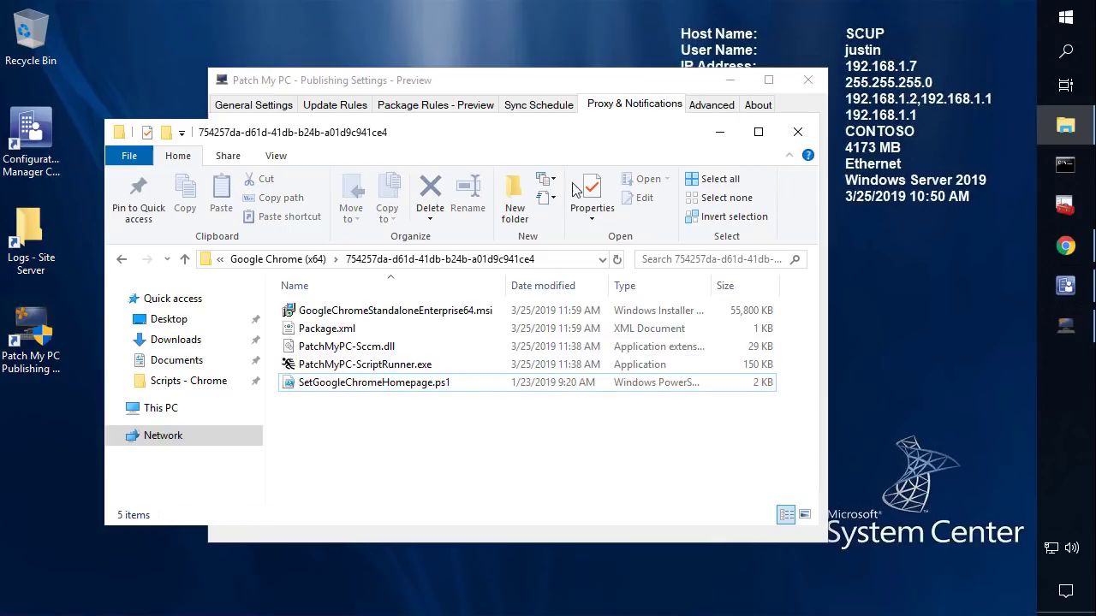
{"action": "left_click", "coordinate": [1065, 286]}
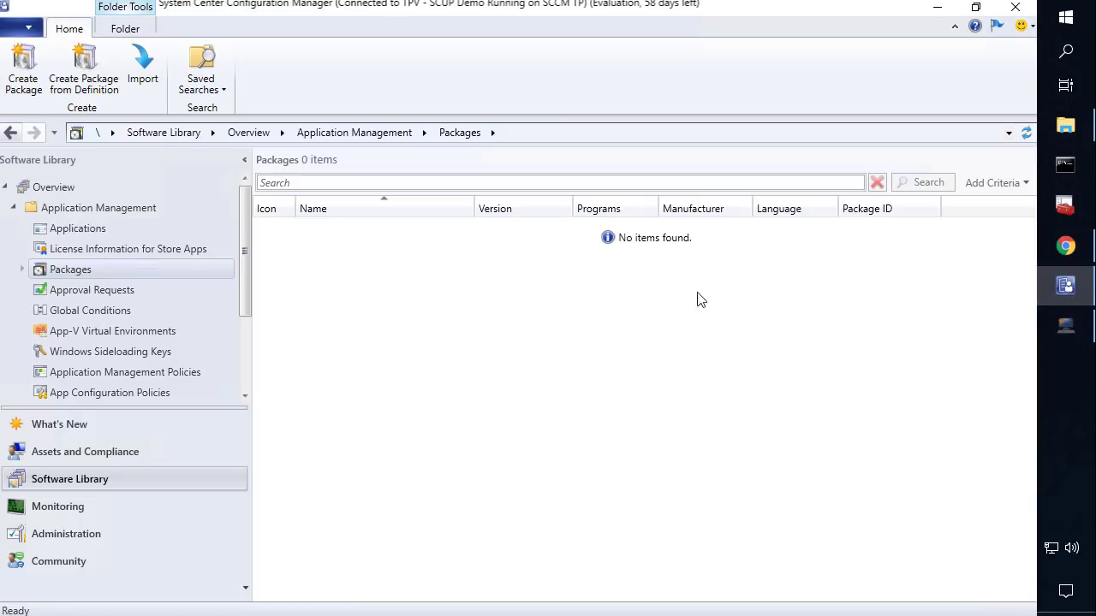
- Refresh the Packages list and select the 7-Zip 18.06 package
{"action": "left_click", "coordinate": [1025, 136]}
{"action": "left_click", "coordinate": [516, 227]}
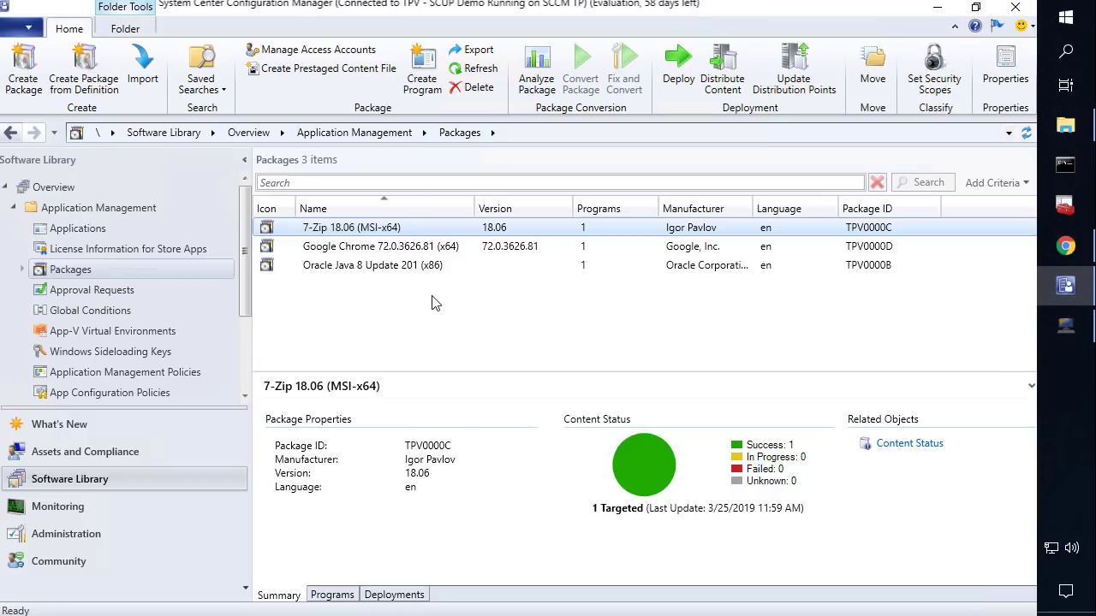
- Review the Google Chrome 72.0.3626.81 package details, then bring Patch My PC Publishing Settings forward
{"action": "left_click", "coordinate": [455, 248]}
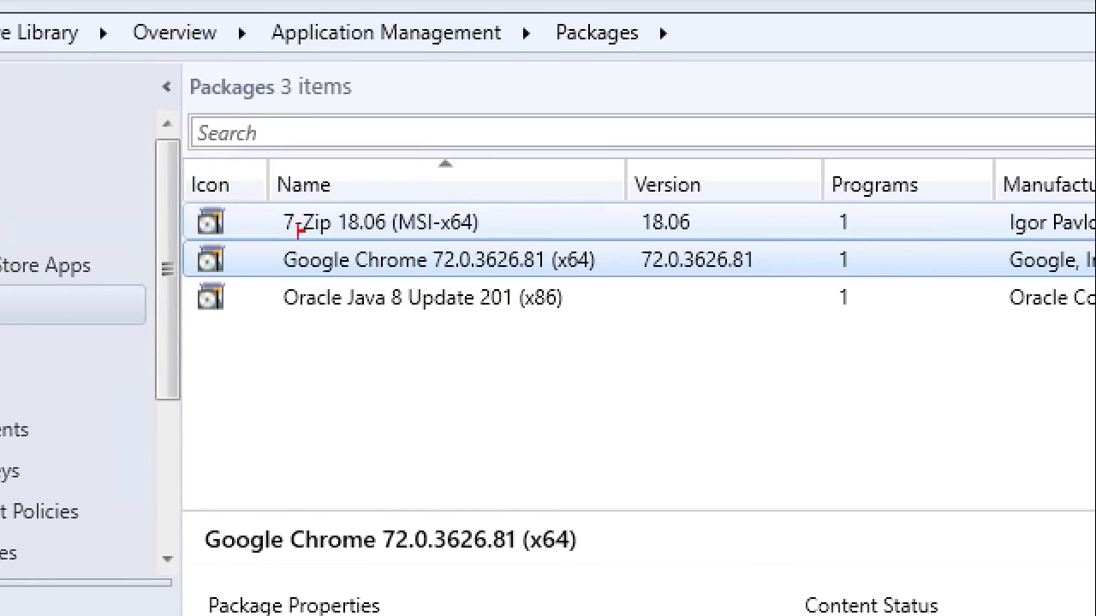
{"action": "left_click_drag", "start_coordinate": [186, 193], "coordinate": [606, 279]}
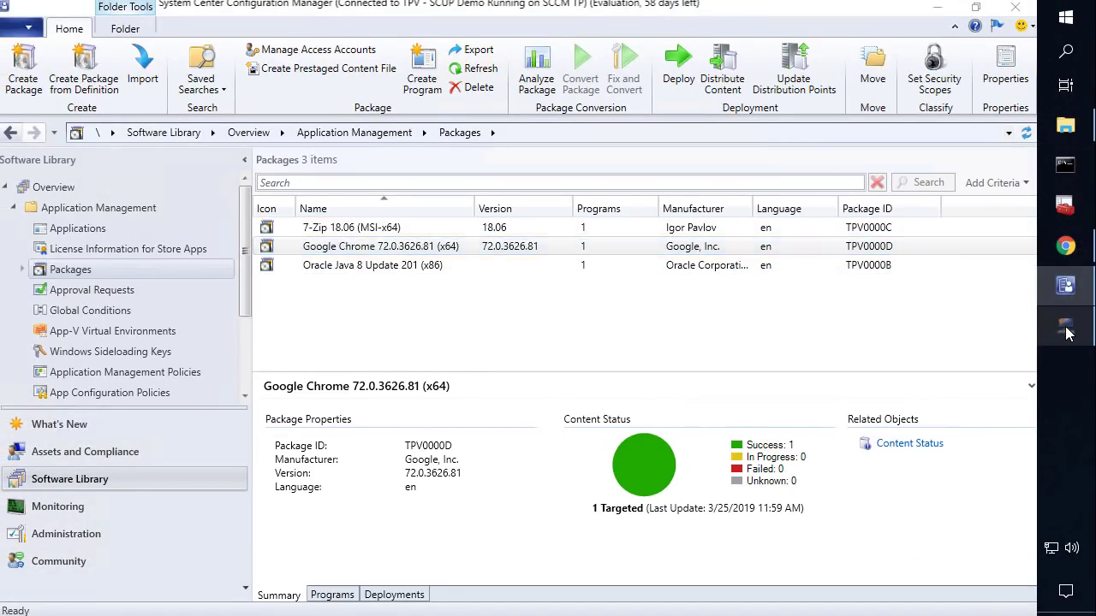
{"action": "left_click", "coordinate": [1066, 329]}
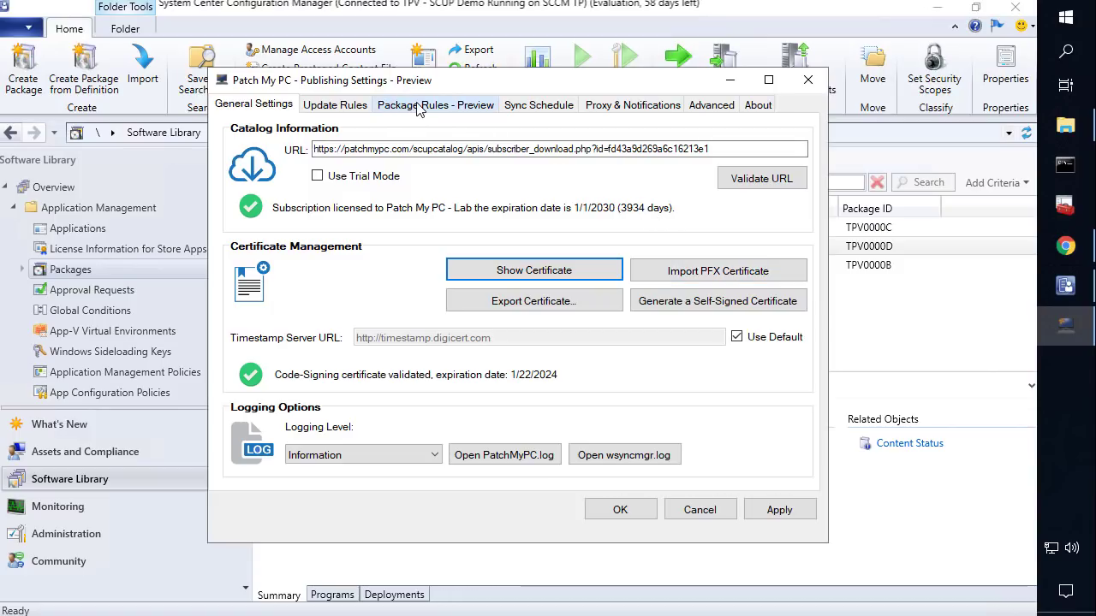
- Run an immediate publishing service sync from Sync Schedule and acknowledge the confirmation
{"action": "left_click", "coordinate": [514, 106]}
{"action": "left_click", "coordinate": [715, 467]}
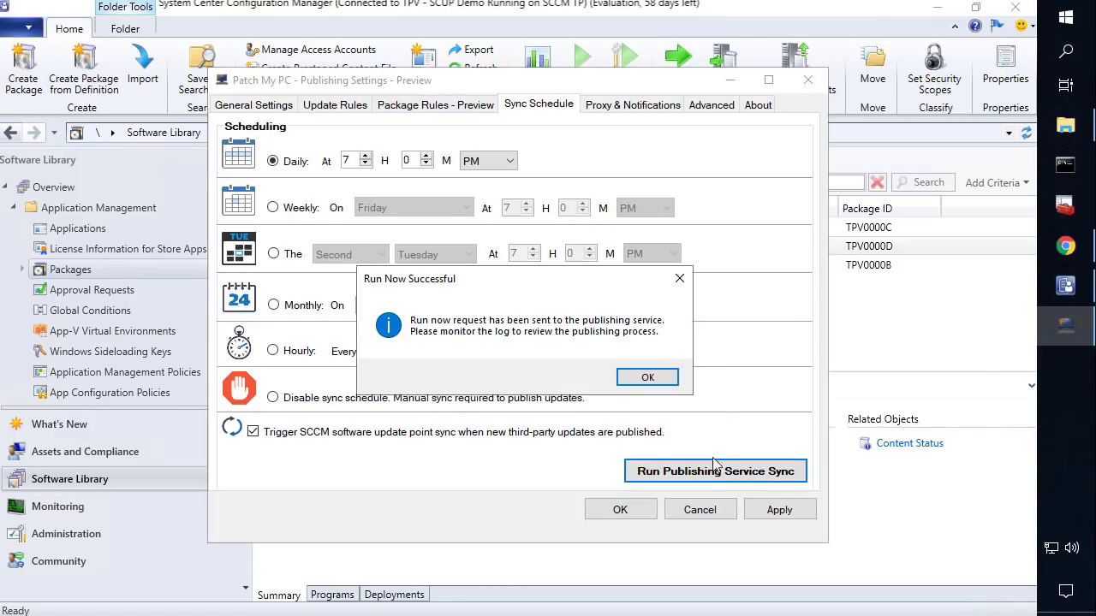
{"action": "left_click", "coordinate": [646, 380]}
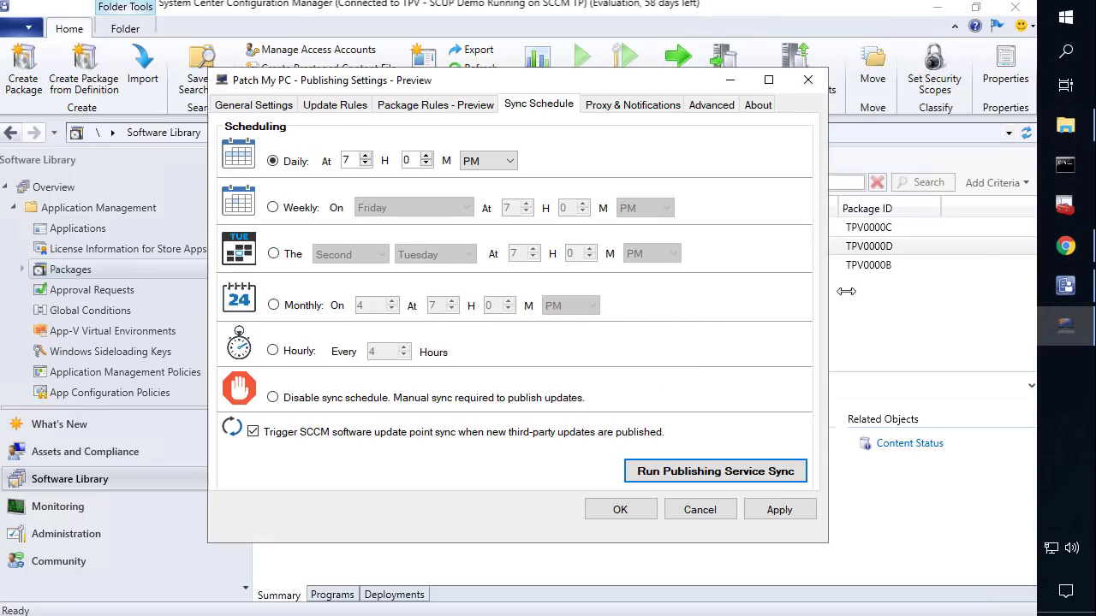
{"action": "left_click", "coordinate": [866, 253]}
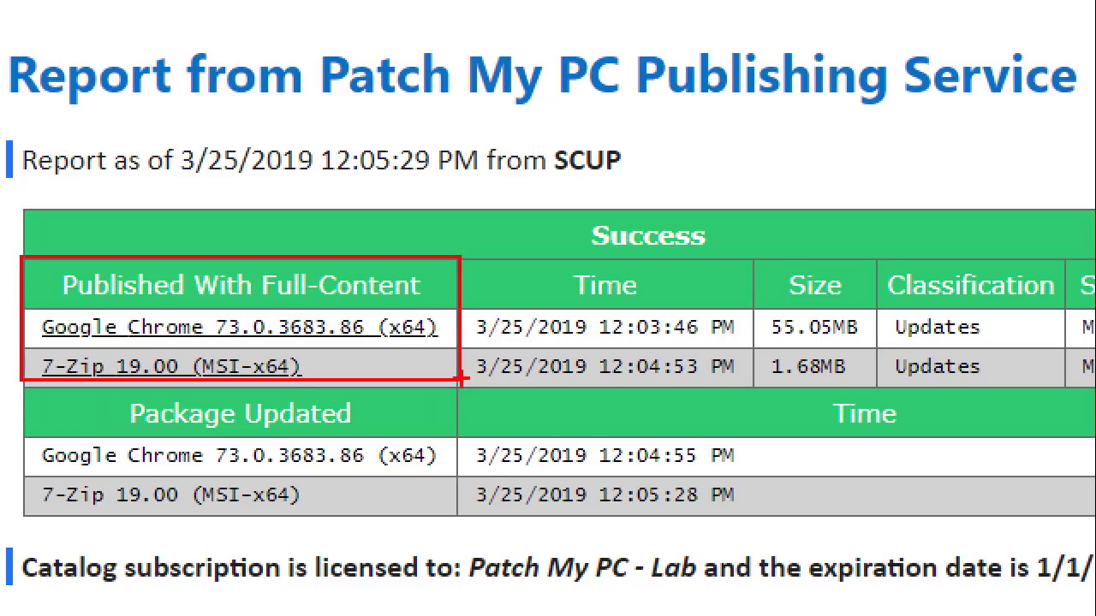
- Read the report of Chrome 73.0.3683.86 and 7-Zip 19.00 packages updated, then close it
{"action": "left_click_drag", "start_coordinate": [117, 392], "coordinate": [379, 434]}
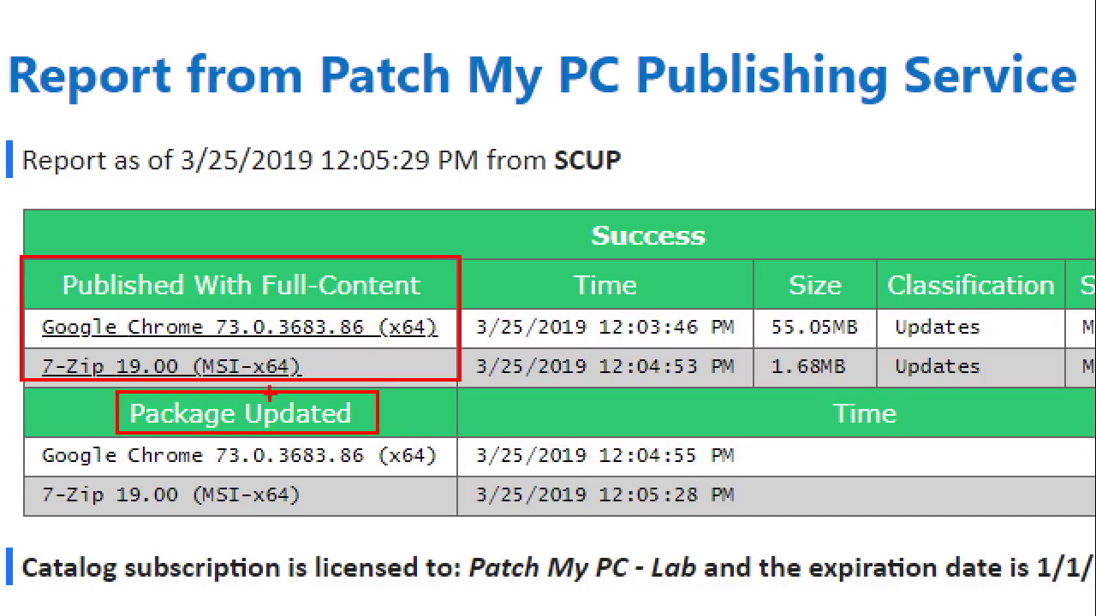
{"action": "left_click_drag", "start_coordinate": [19, 437], "coordinate": [460, 517]}
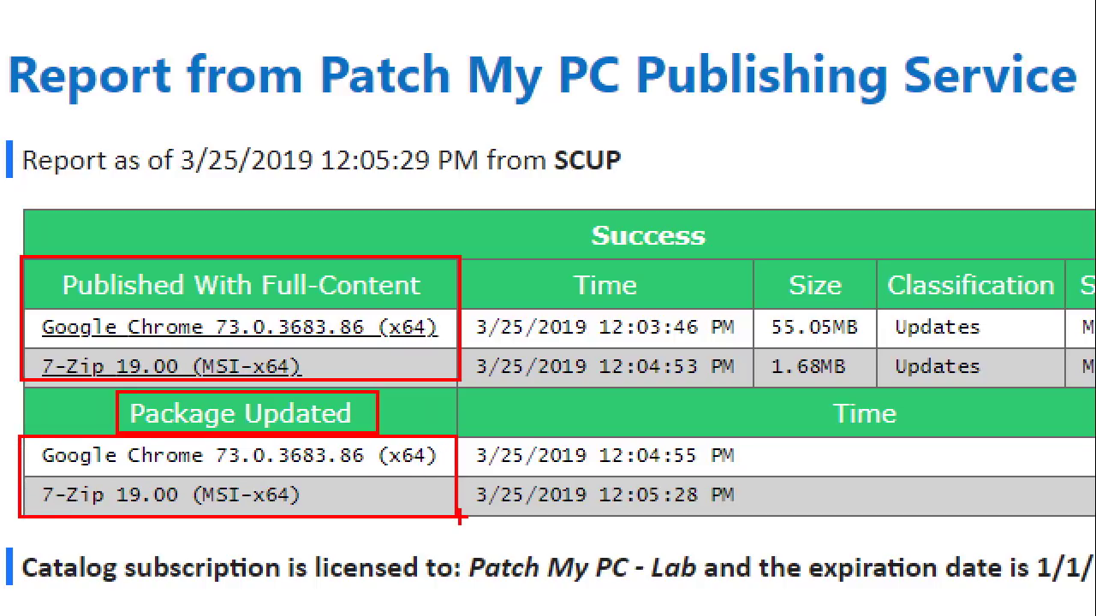
{"action": "key", "text": "Escape"}
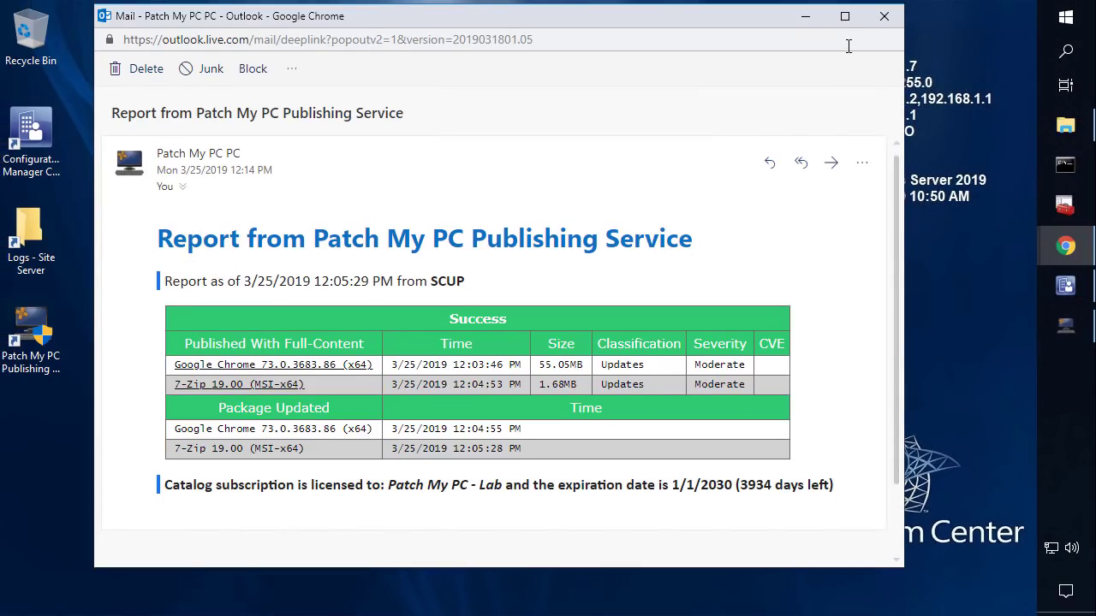
{"action": "left_click", "coordinate": [884, 18]}
- Refresh Packages to show 7-Zip 19.00 and Chrome 73.0.3683.86, and start deploying Chrome
{"action": "left_click", "coordinate": [1064, 285]}
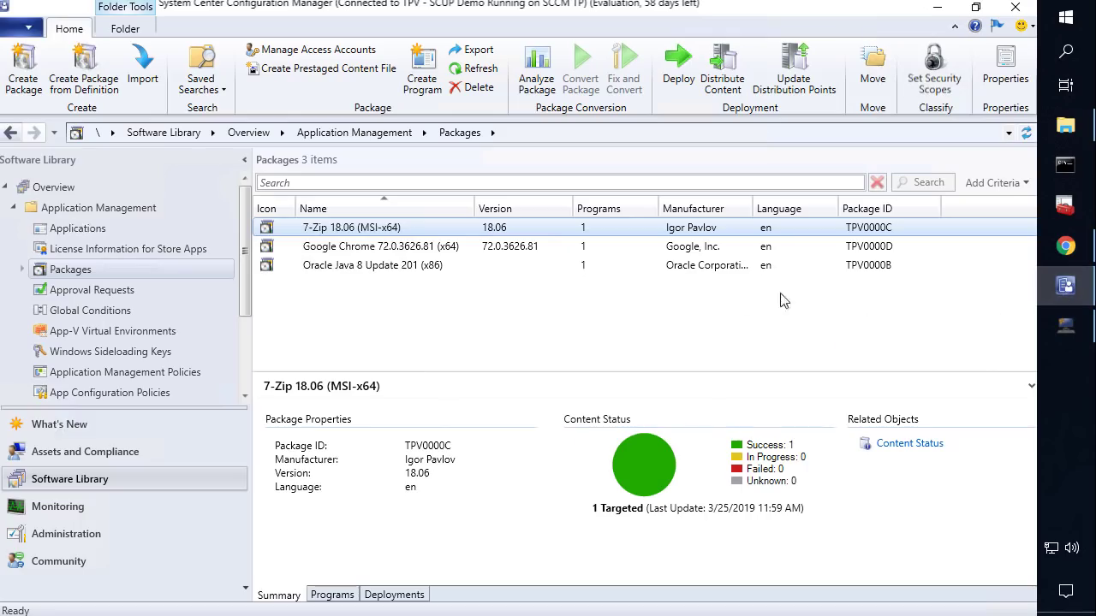
{"action": "left_click", "coordinate": [485, 252]}
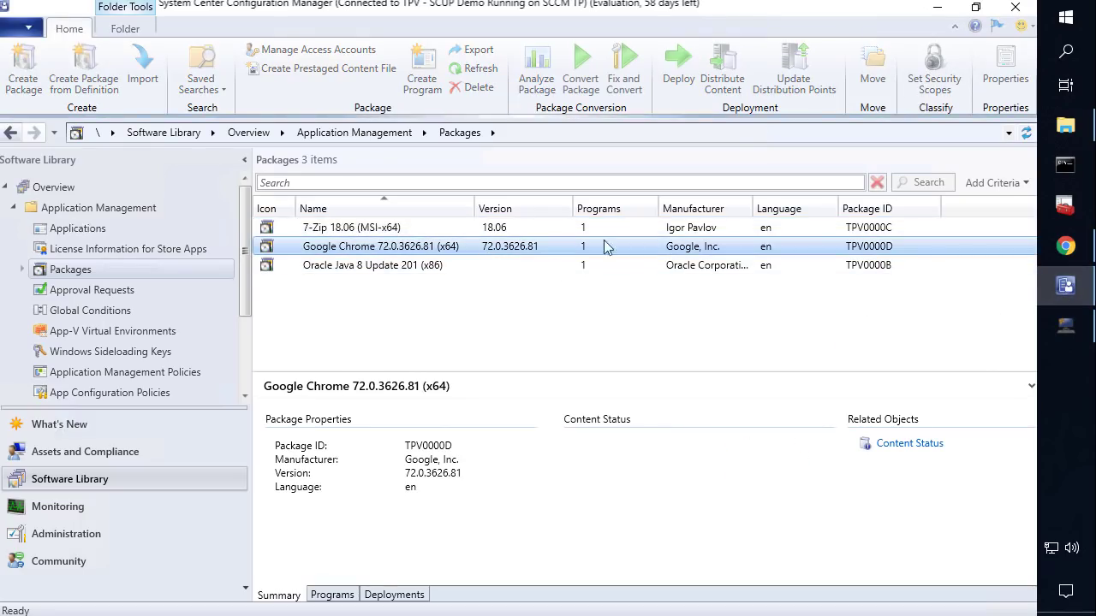
{"action": "left_click", "coordinate": [1026, 132]}
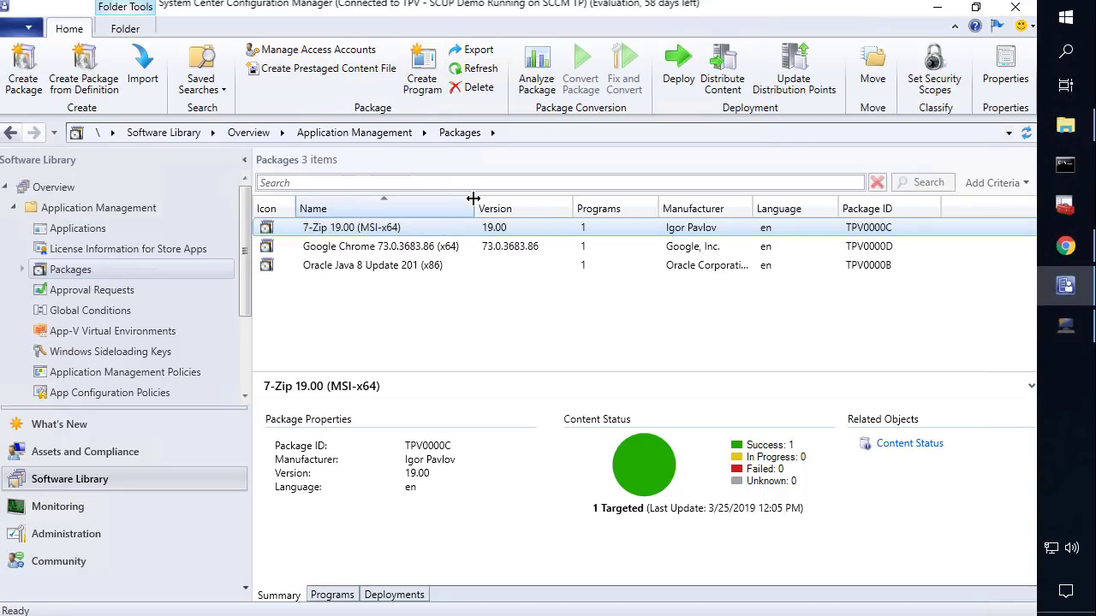
{"action": "left_click", "coordinate": [433, 251]}
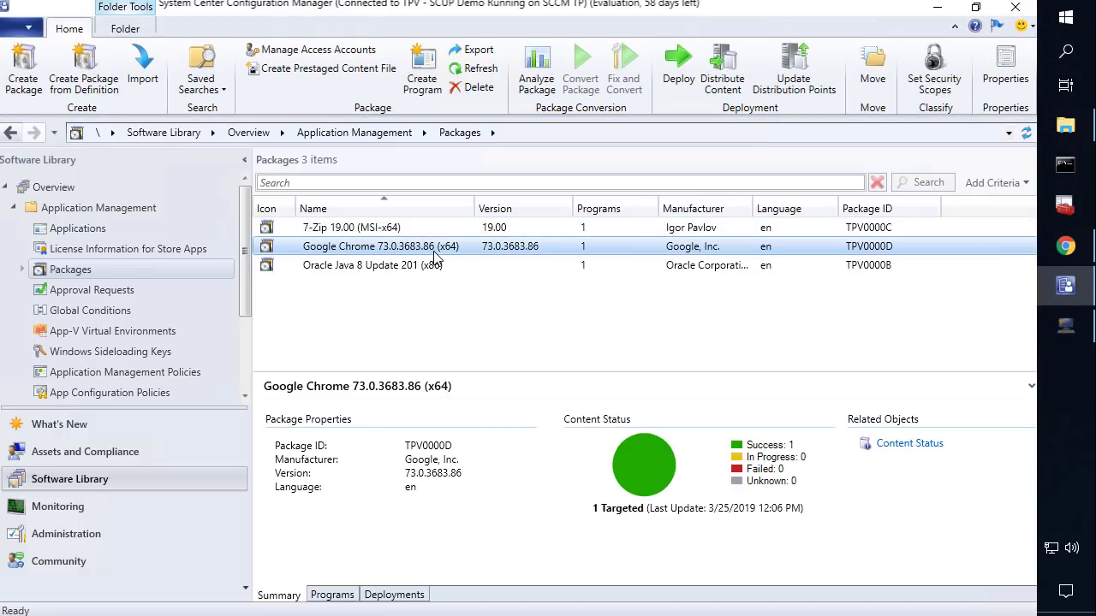
{"action": "left_click", "coordinate": [676, 72]}
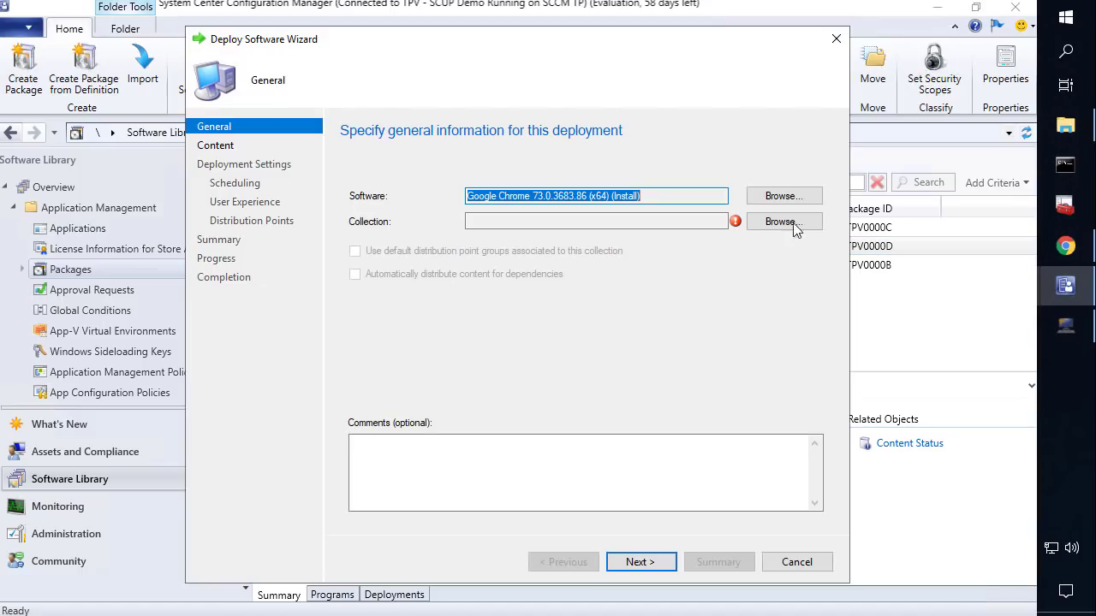
- Deploy Chrome 73.0.3683.86 to All Systems with purpose Available, keeping remaining defaults
{"action": "left_click", "coordinate": [792, 226]}
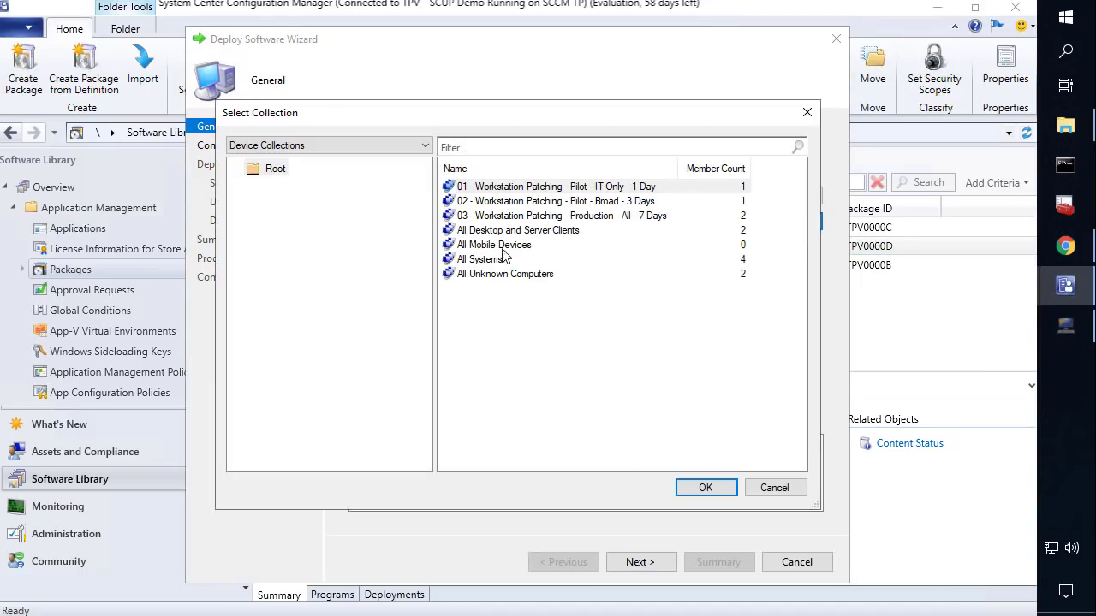
{"action": "double_click", "coordinate": [502, 259]}
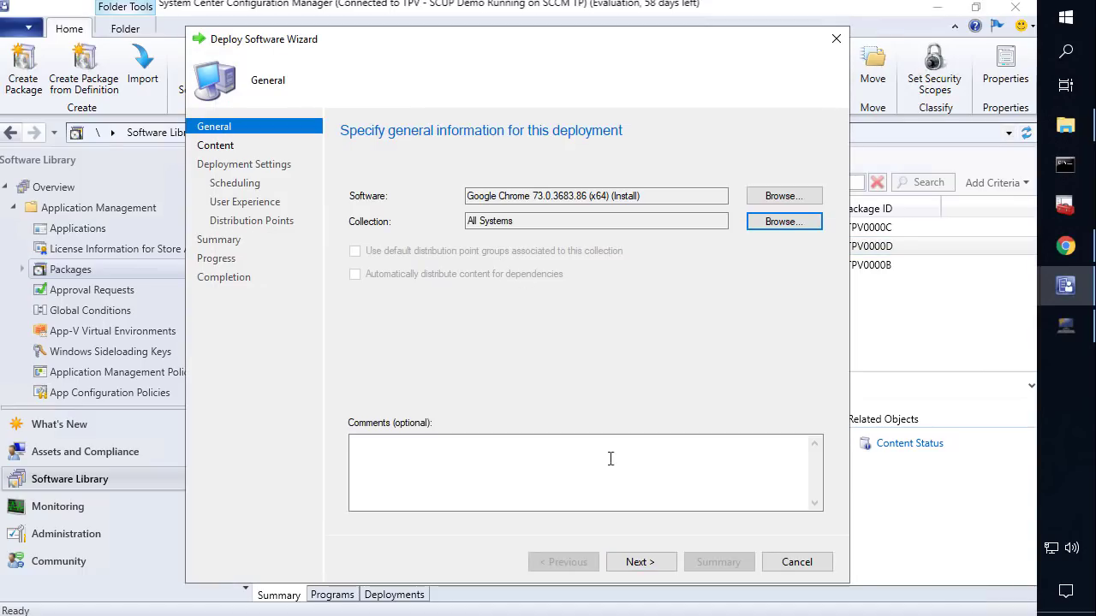
{"action": "left_click", "coordinate": [641, 562]}
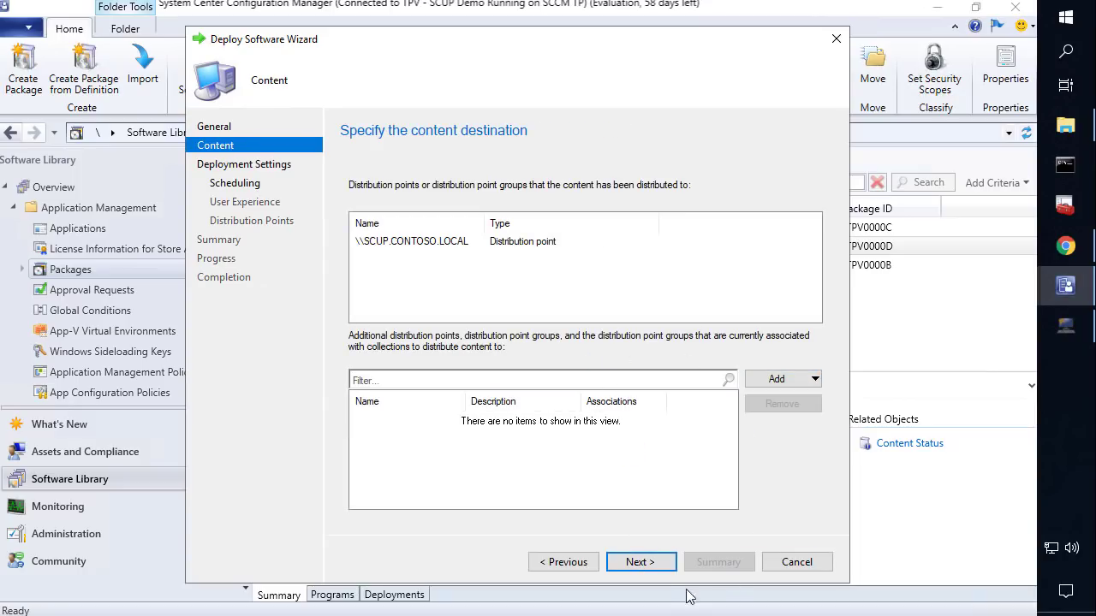
{"action": "left_click", "coordinate": [662, 564]}
{"action": "left_click", "coordinate": [540, 216]}
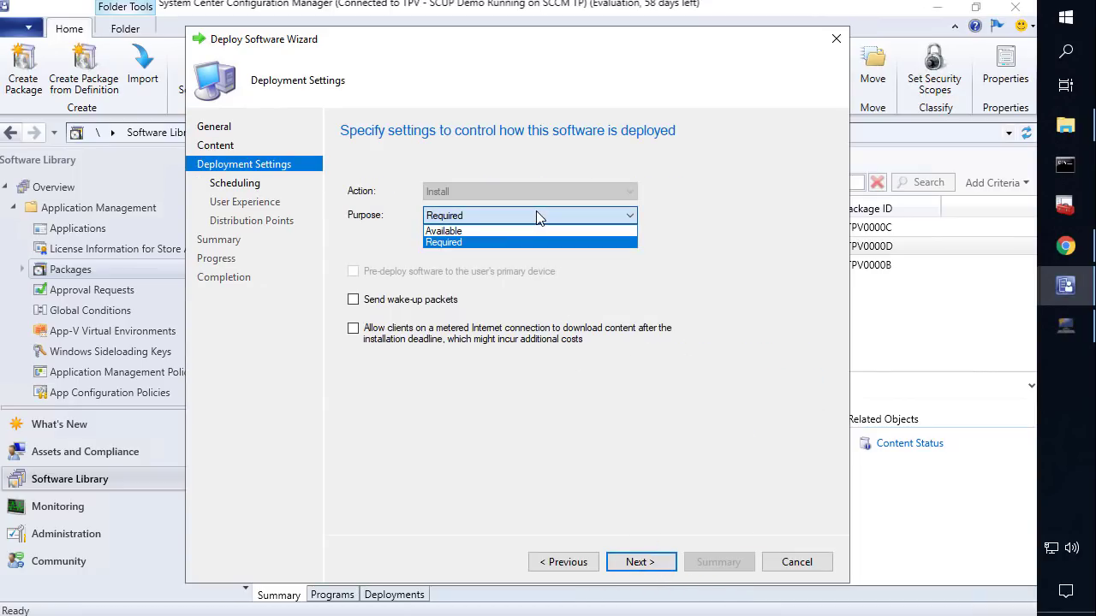
{"action": "left_click", "coordinate": [539, 228]}
{"action": "left_click", "coordinate": [647, 567]}
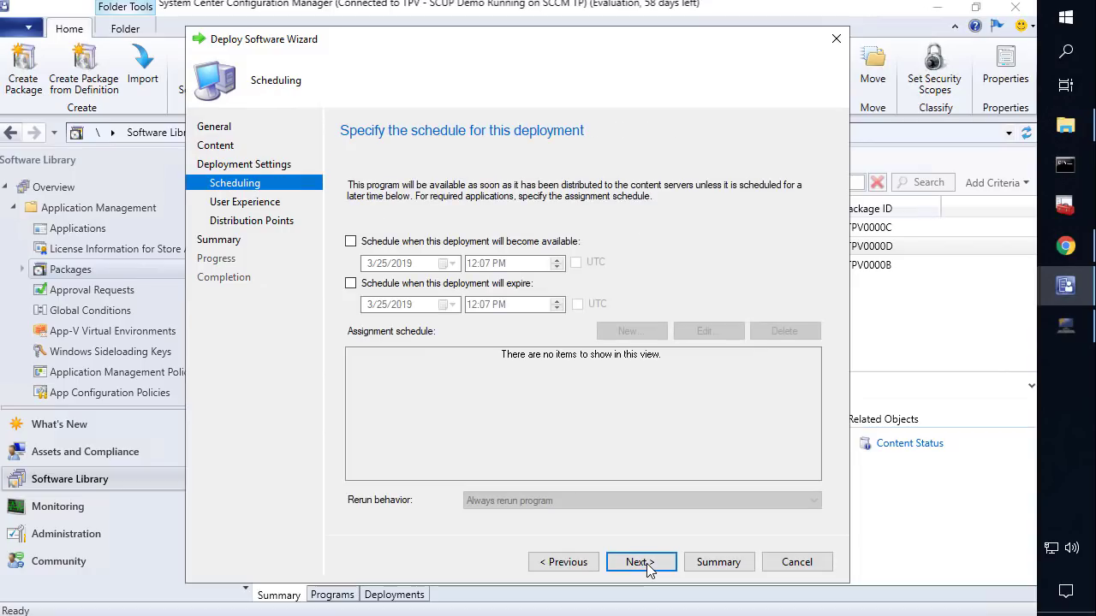
{"action": "left_click", "coordinate": [649, 569]}
{"action": "left_click", "coordinate": [649, 568]}
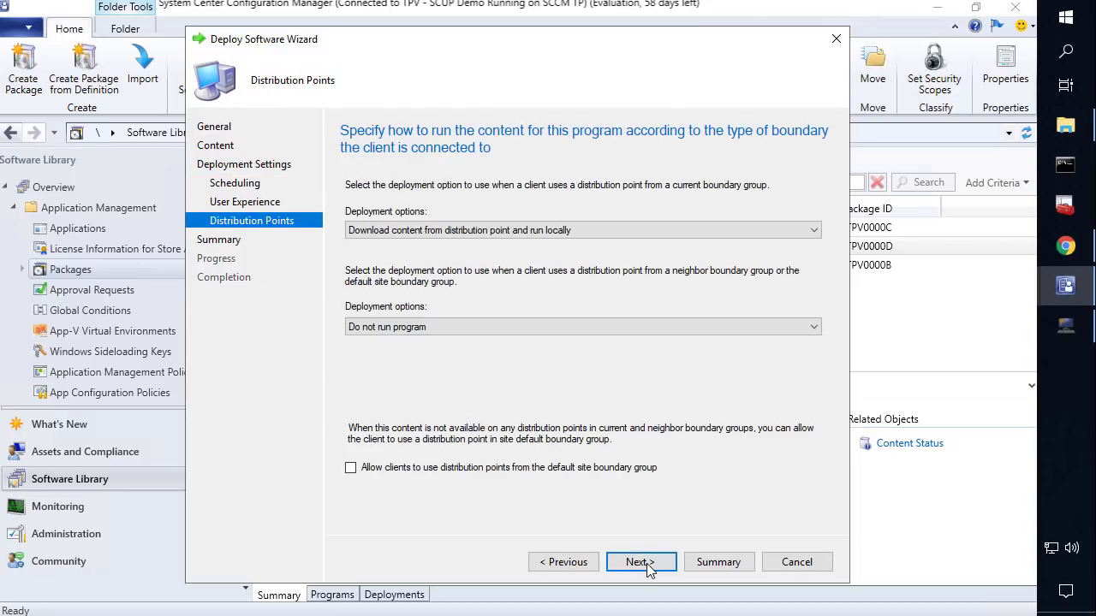
{"action": "left_click", "coordinate": [648, 567]}
{"action": "left_click", "coordinate": [648, 567]}
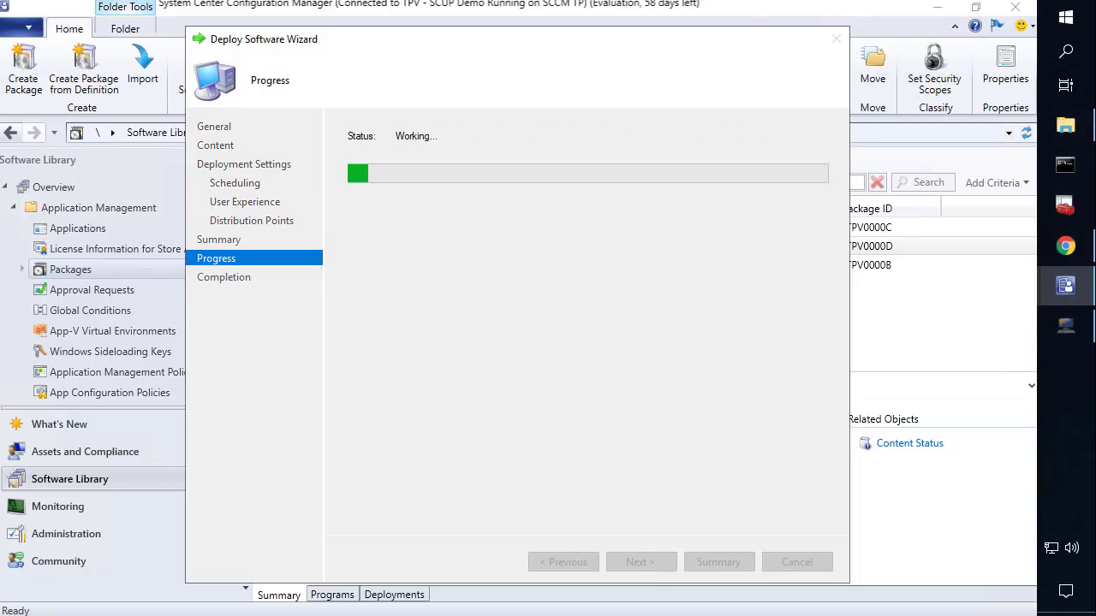
{"action": "left_click", "coordinate": [796, 561]}
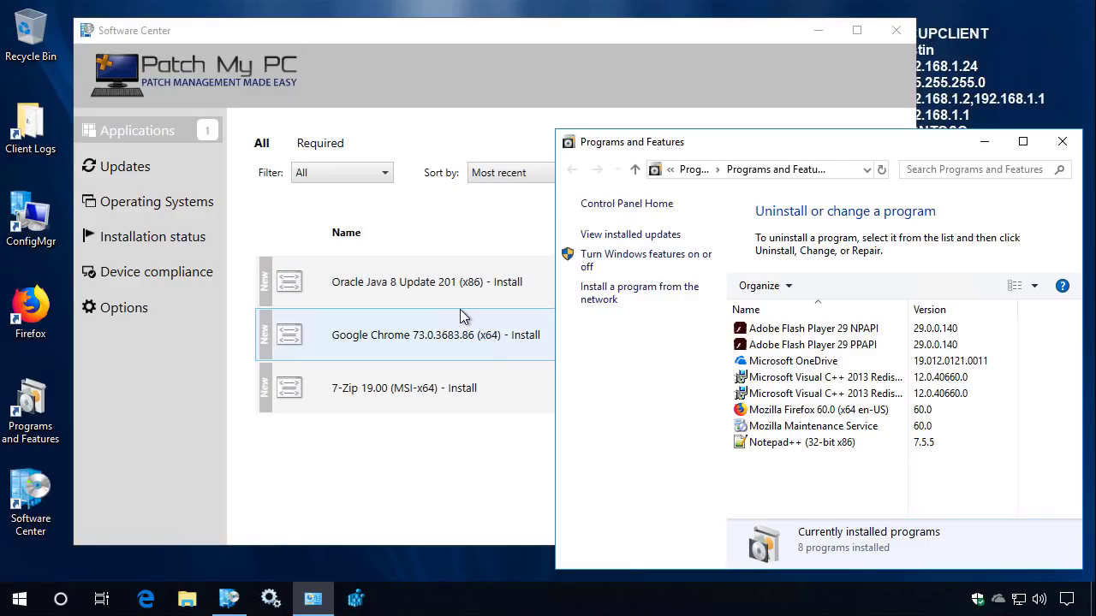
- Start installing Chrome 73.0.3683.86 from Software Center and open the C:\Windows\CCM\Logs folder
{"action": "left_click", "coordinate": [761, 410]}
{"action": "left_click", "coordinate": [882, 170]}
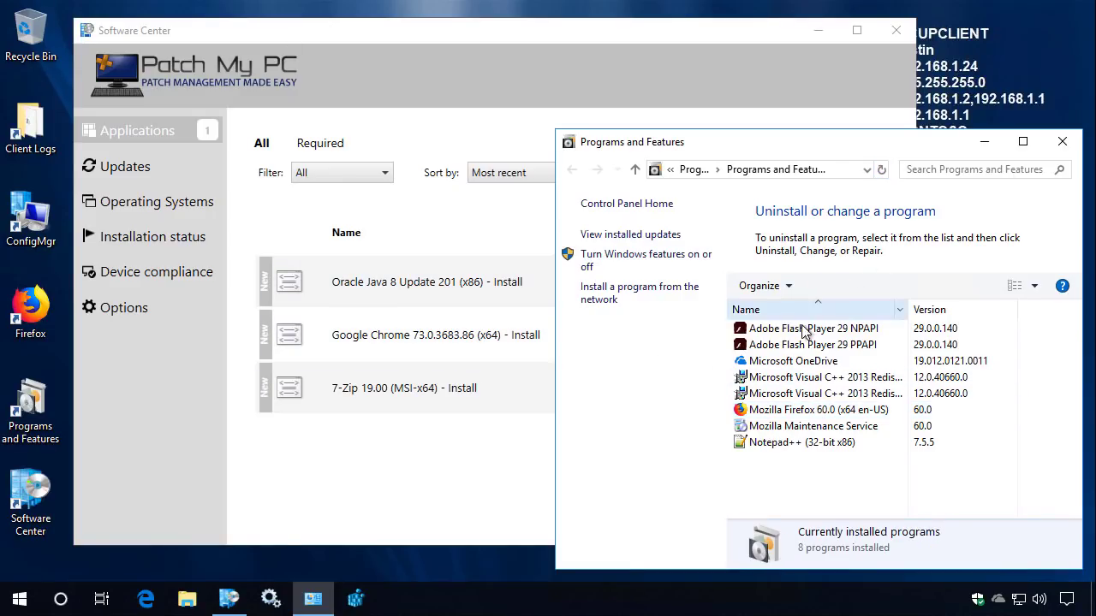
{"action": "left_click", "coordinate": [471, 454]}
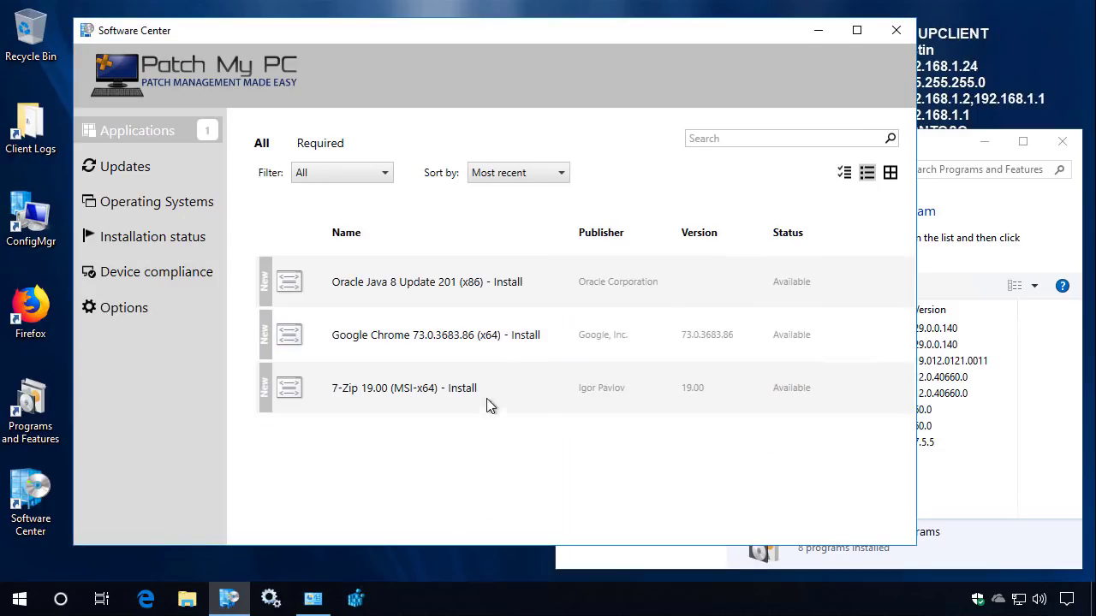
{"action": "left_click", "coordinate": [485, 342]}
{"action": "left_click", "coordinate": [390, 253]}
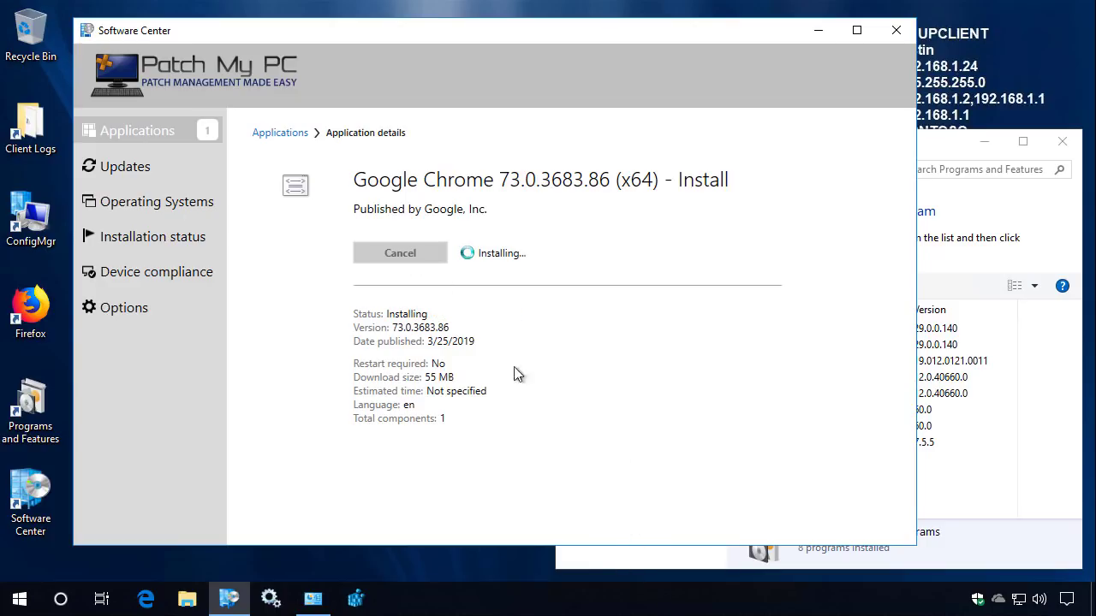
{"action": "double_click", "coordinate": [34, 129]}
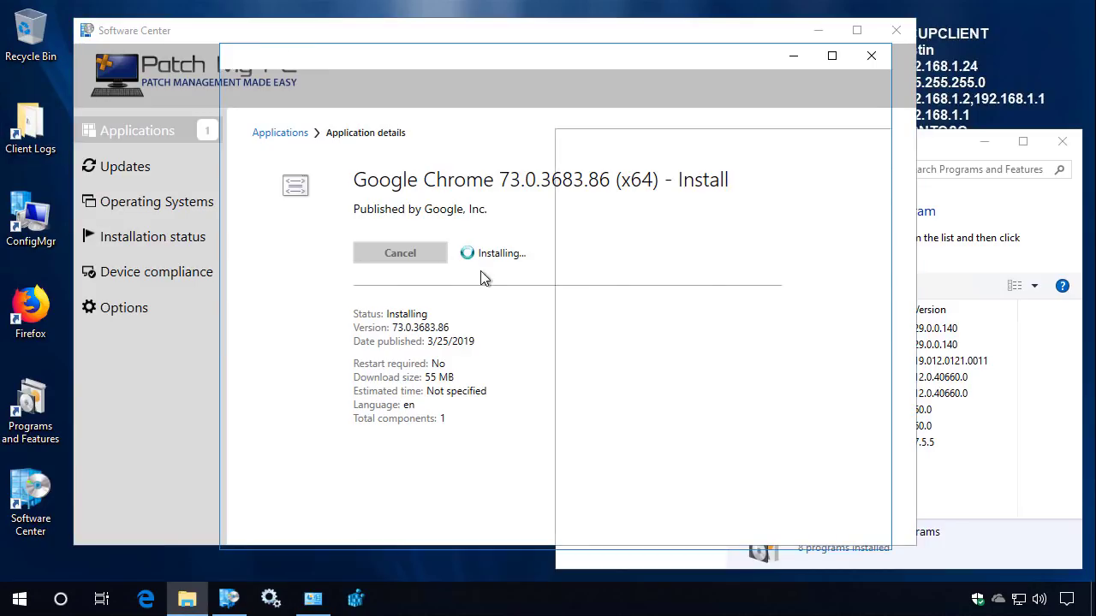
{"action": "left_click", "coordinate": [460, 281]}
{"action": "type", "text": "execmgr"}
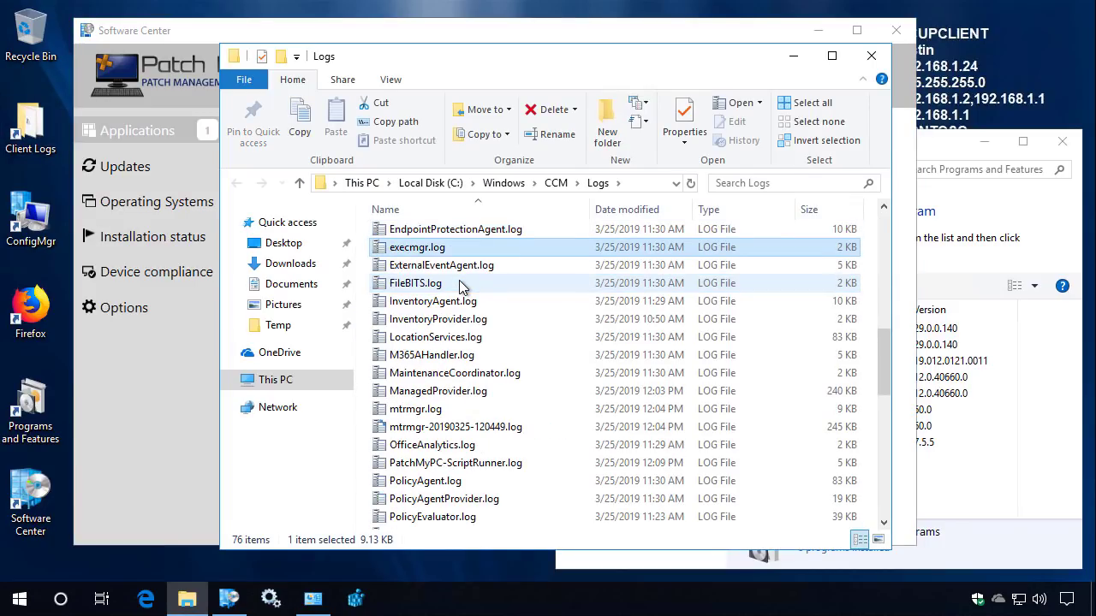
{"action": "key", "text": "Return"}
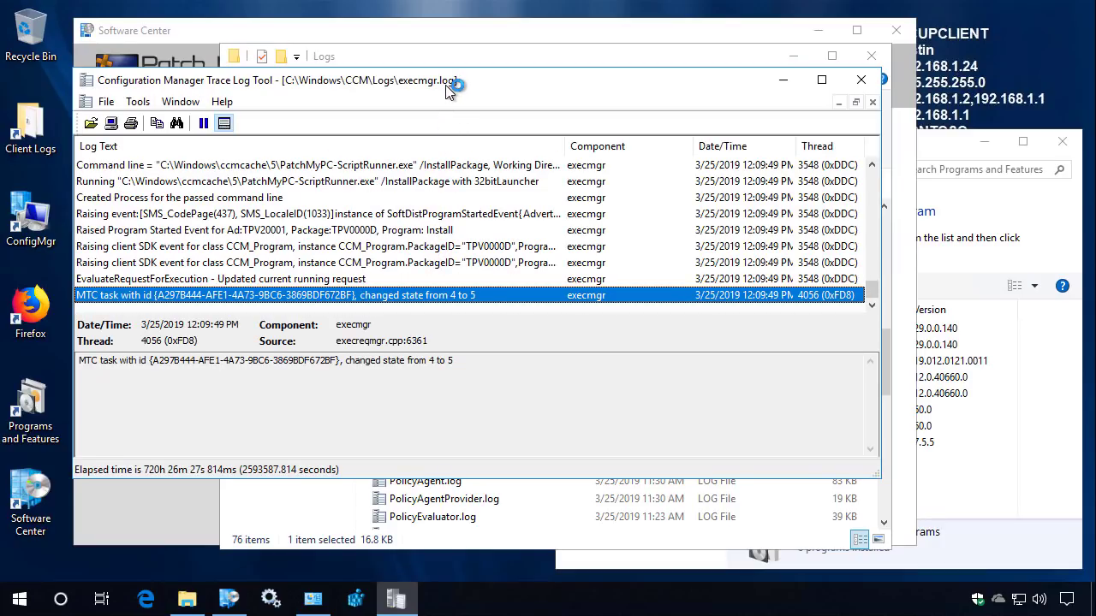
{"action": "double_click", "coordinate": [447, 86]}
{"action": "left_click", "coordinate": [417, 270]}
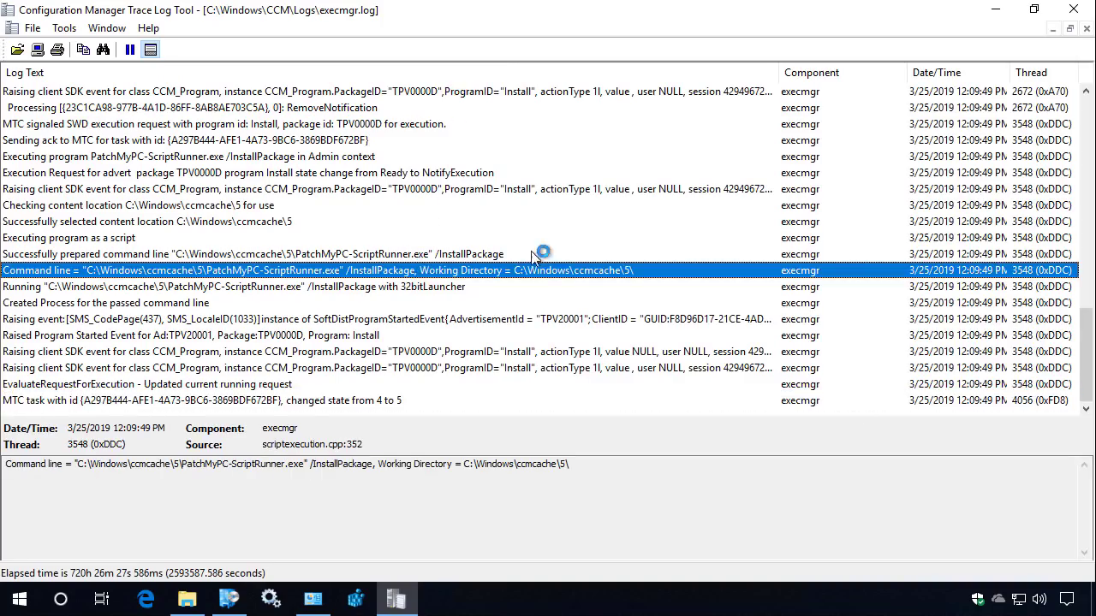
{"action": "left_click", "coordinate": [1074, 10]}
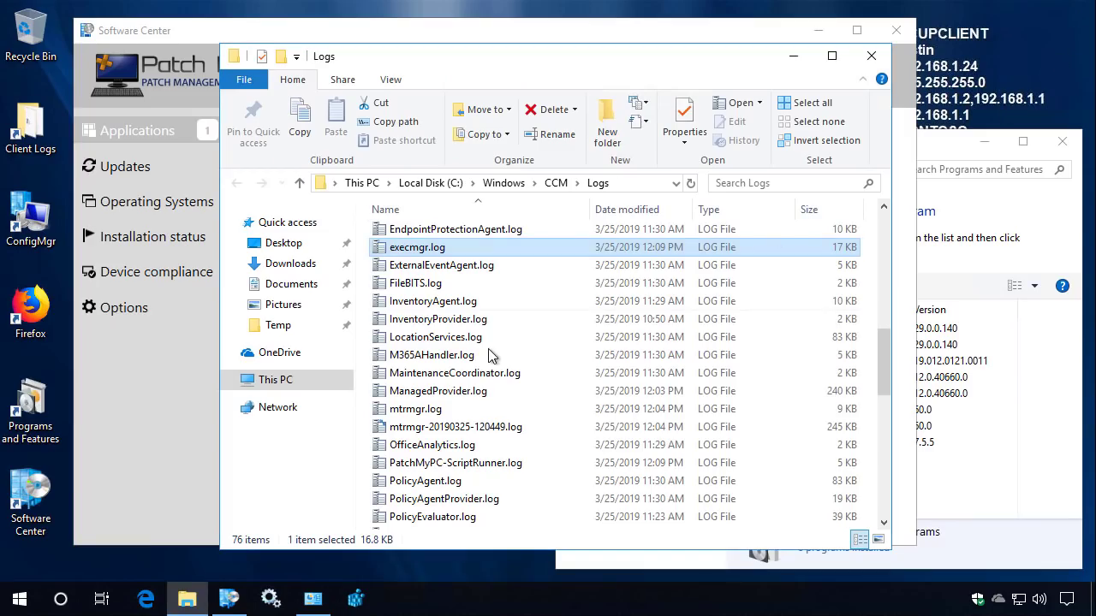
{"action": "key", "text": "p"}
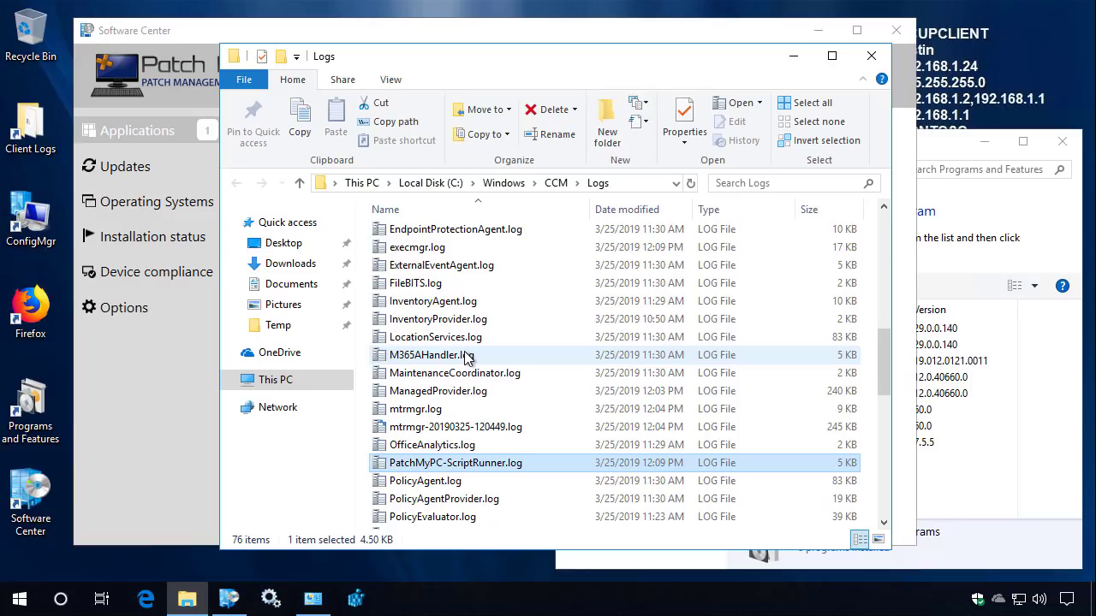
{"action": "key", "text": "Return"}
{"action": "left_click", "coordinate": [846, 103]}
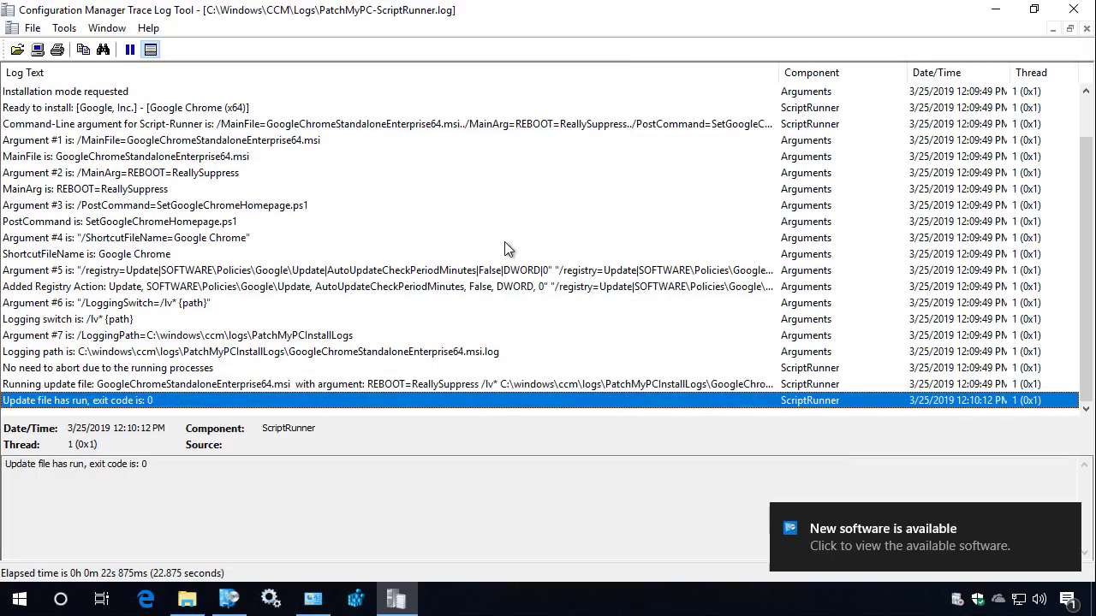
{"action": "scroll", "coordinate": [381, 251], "scroll_direction": "up", "scroll_amount": 4}
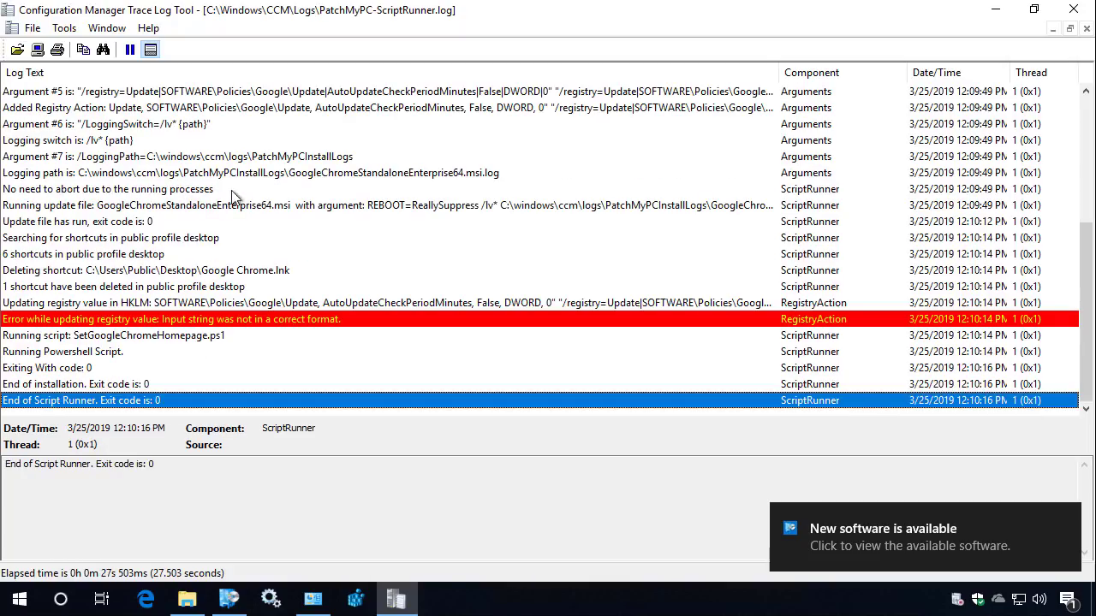
{"action": "scroll", "coordinate": [248, 213], "scroll_direction": "up", "scroll_amount": 5}
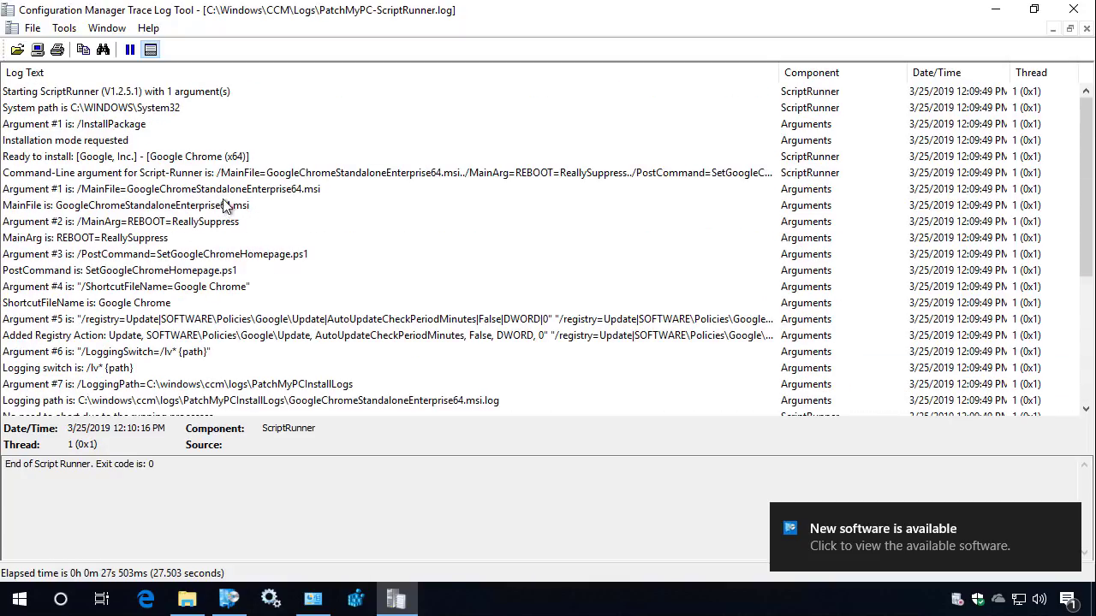
{"action": "left_click", "coordinate": [221, 190]}
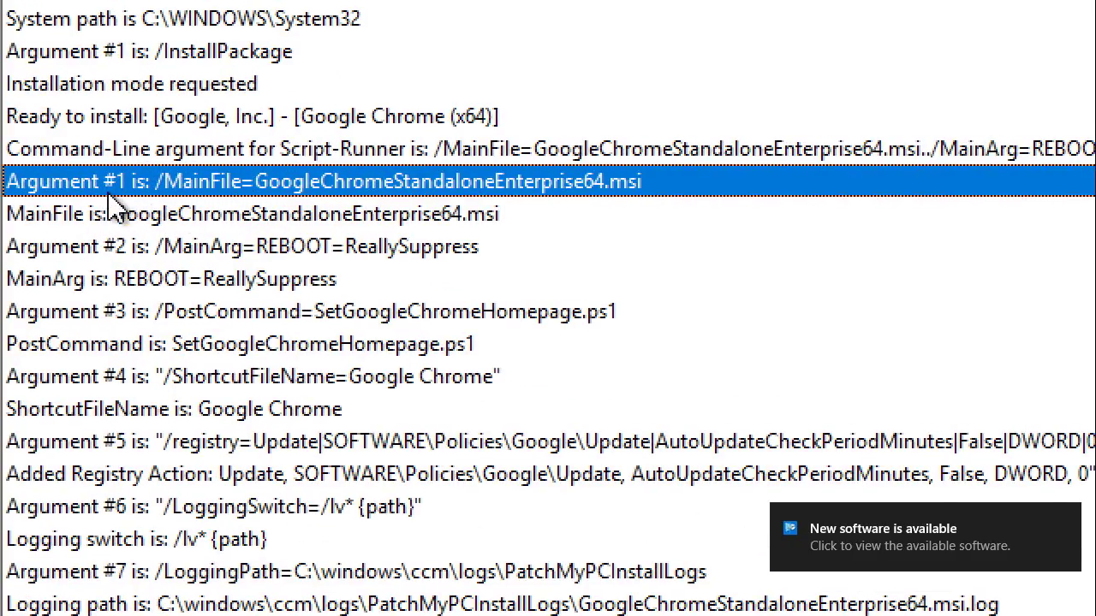
{"action": "left_click", "coordinate": [79, 248]}
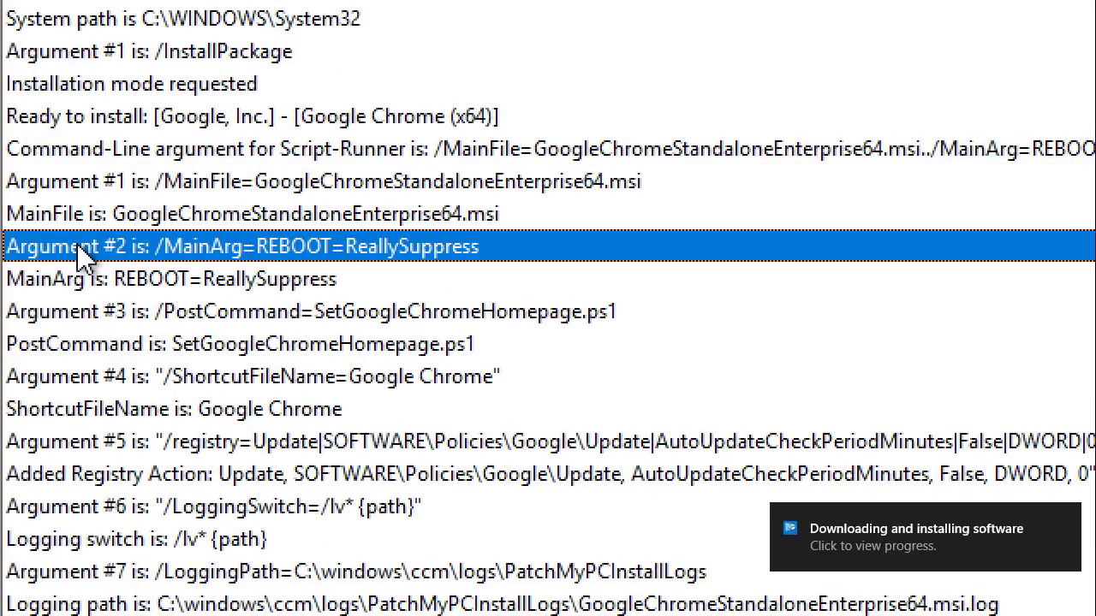
{"action": "left_click", "coordinate": [367, 321]}
{"action": "left_click", "coordinate": [374, 340]}
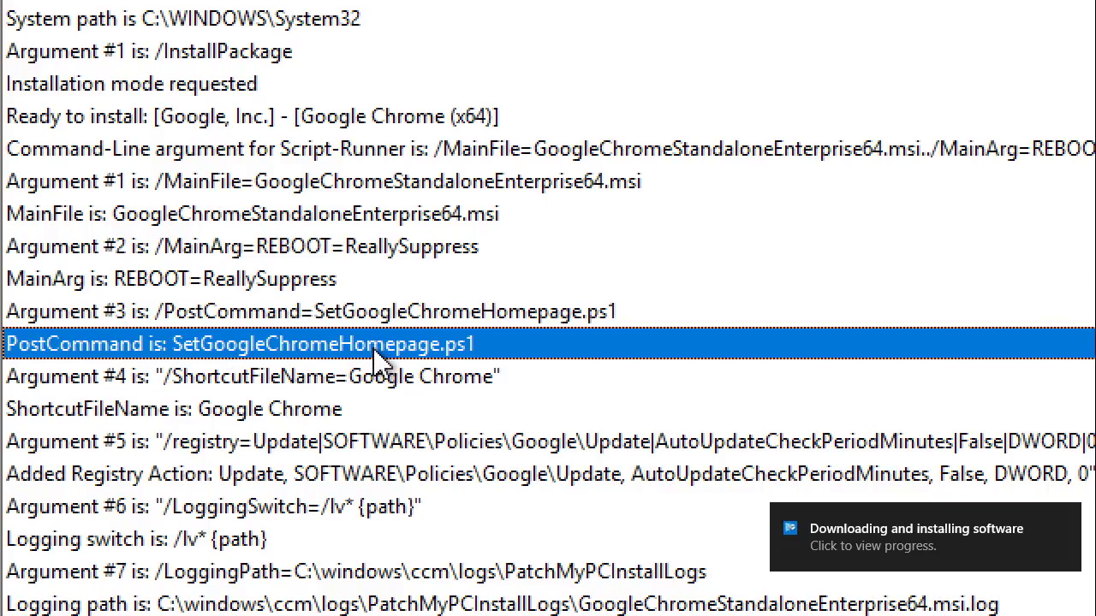
{"action": "left_click", "coordinate": [364, 433]}
{"action": "scroll", "coordinate": [364, 433], "scroll_direction": "down", "scroll_amount": 2}
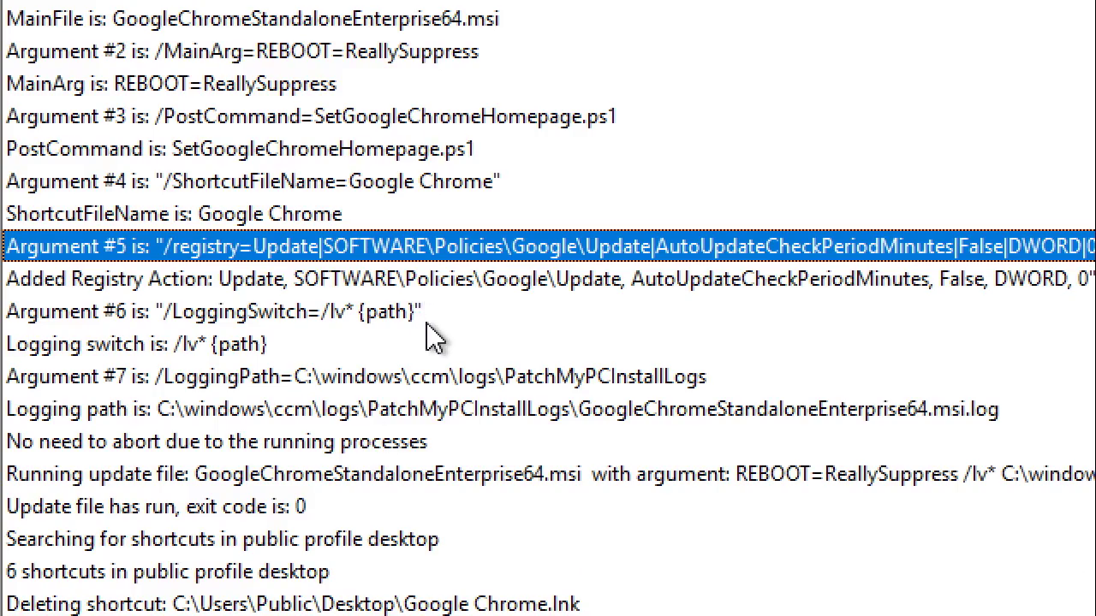
{"action": "scroll", "coordinate": [430, 318], "scroll_direction": "down", "scroll_amount": 1}
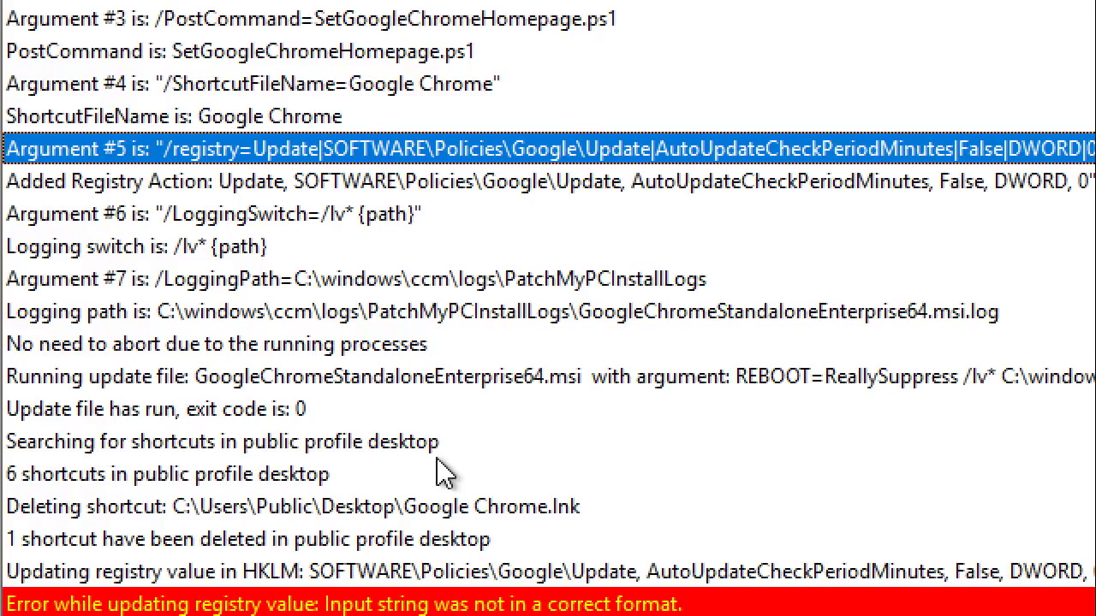
{"action": "left_click", "coordinate": [431, 512]}
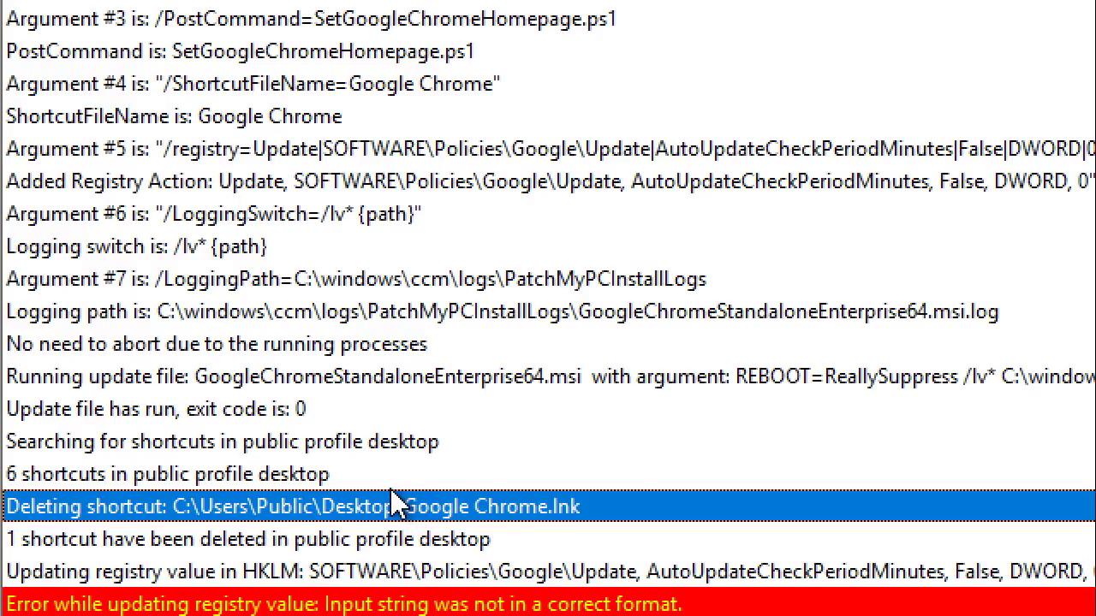
{"action": "scroll", "coordinate": [369, 486], "scroll_direction": "down", "scroll_amount": 2}
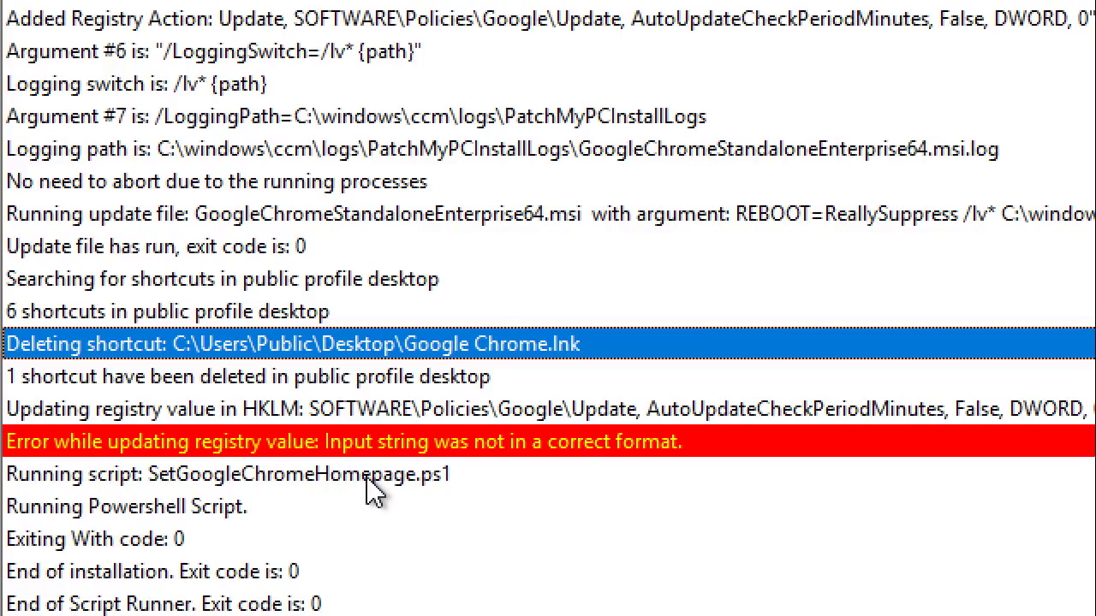
{"action": "left_click", "coordinate": [400, 409]}
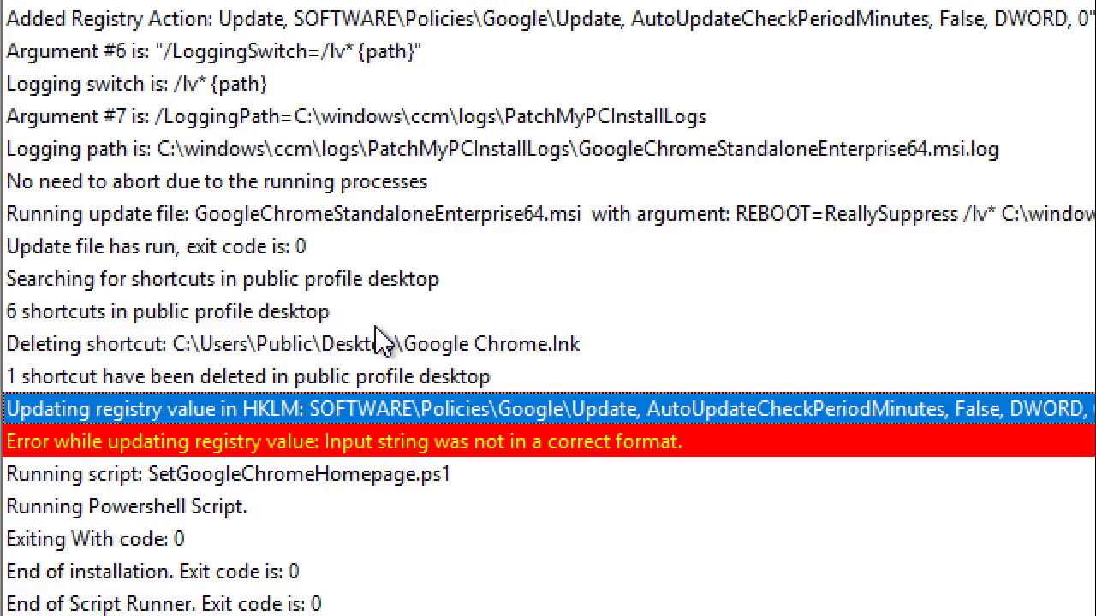
{"action": "scroll", "coordinate": [311, 555], "scroll_direction": "down", "scroll_amount": 1}
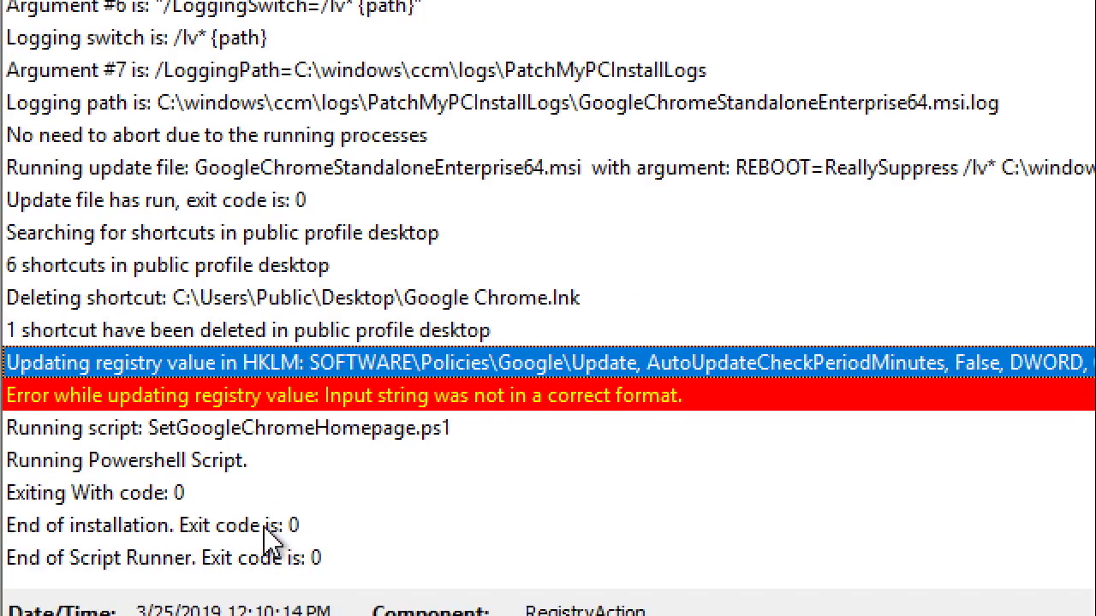
{"action": "left_click", "coordinate": [270, 530]}
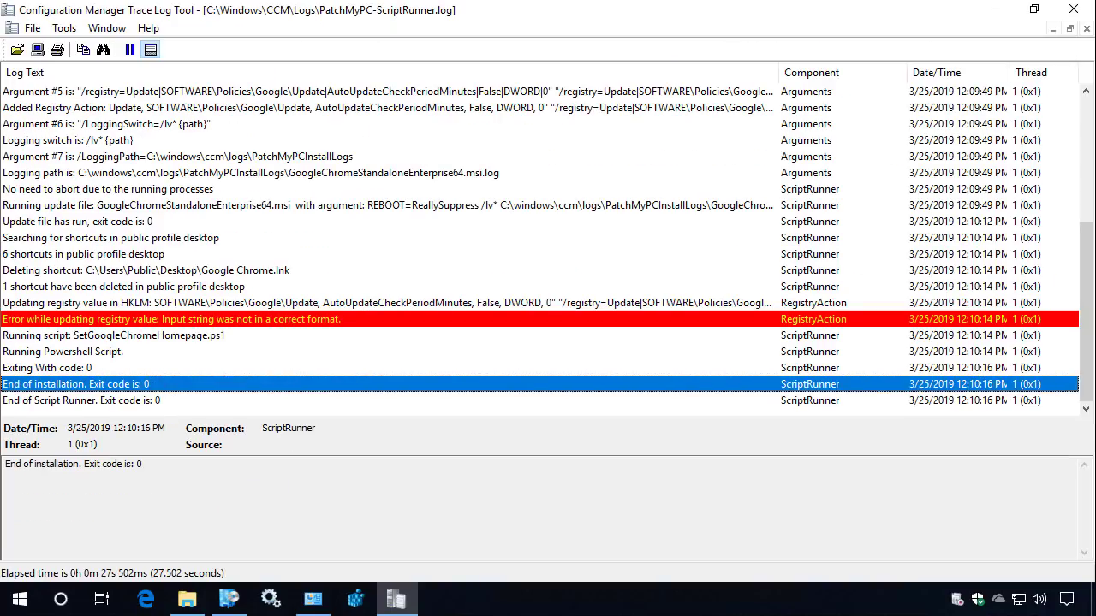
{"action": "left_click", "coordinate": [1074, 10]}
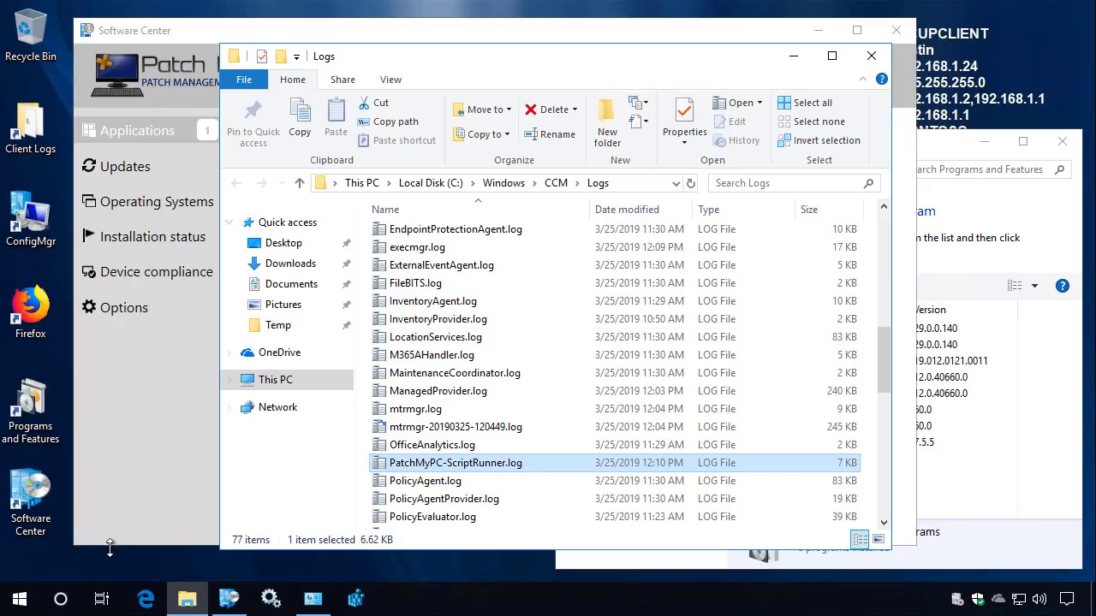
{"action": "left_click", "coordinate": [22, 601]}
{"action": "type", "text": "chro"}
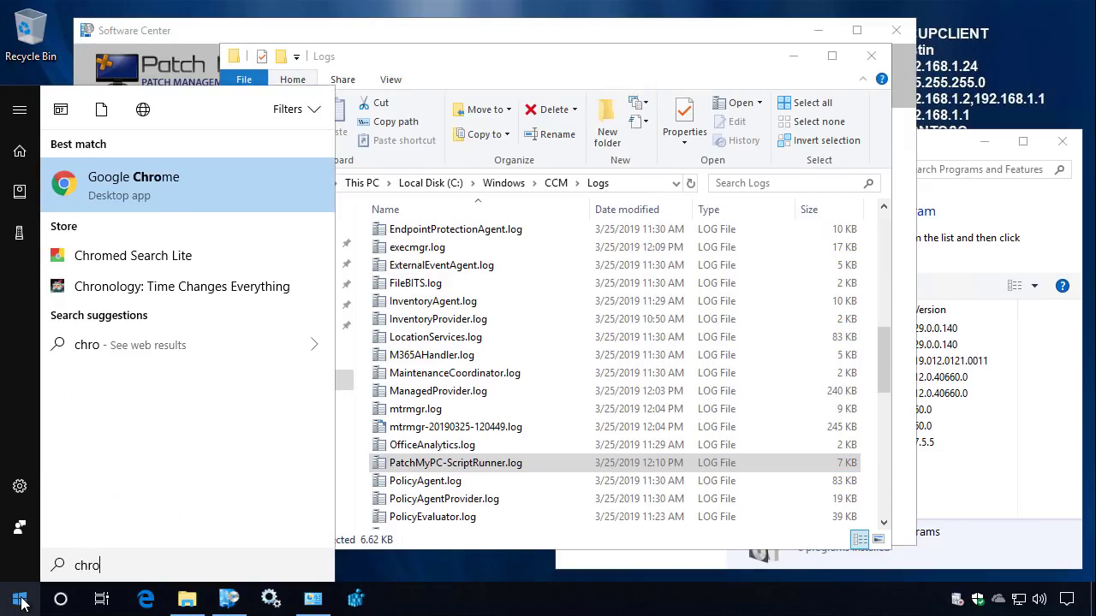
{"action": "key", "text": "Return"}
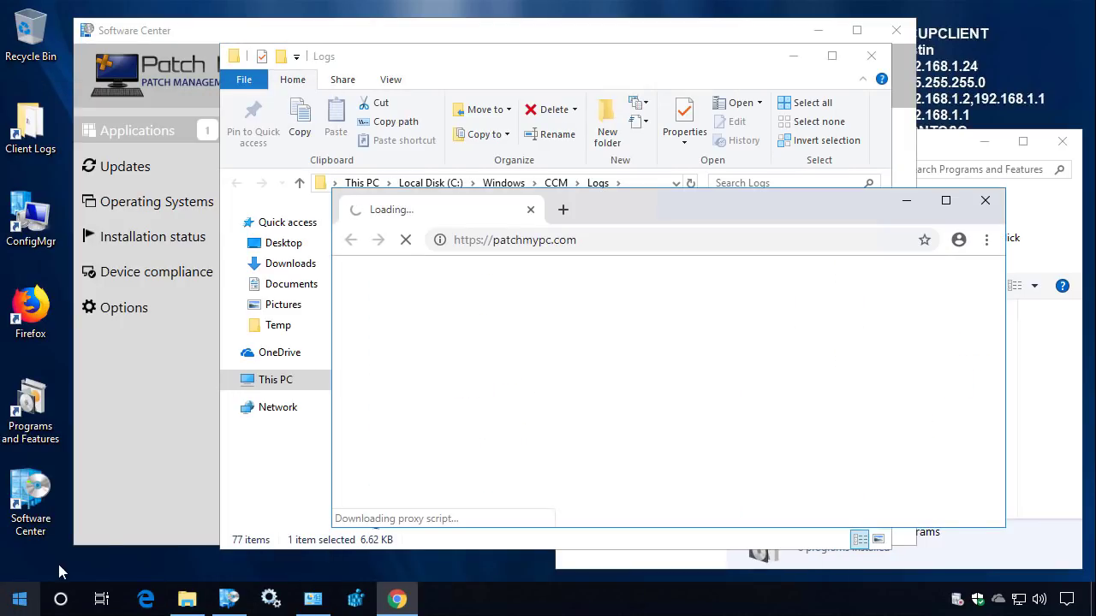
{"action": "double_click", "coordinate": [634, 204]}
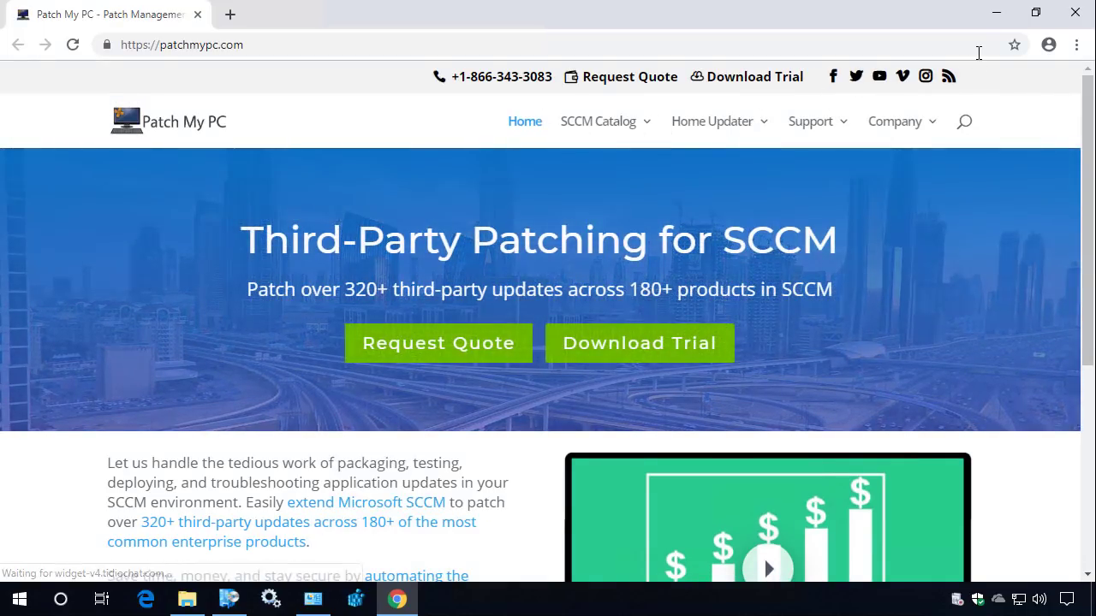
{"action": "left_click", "coordinate": [1076, 45]}
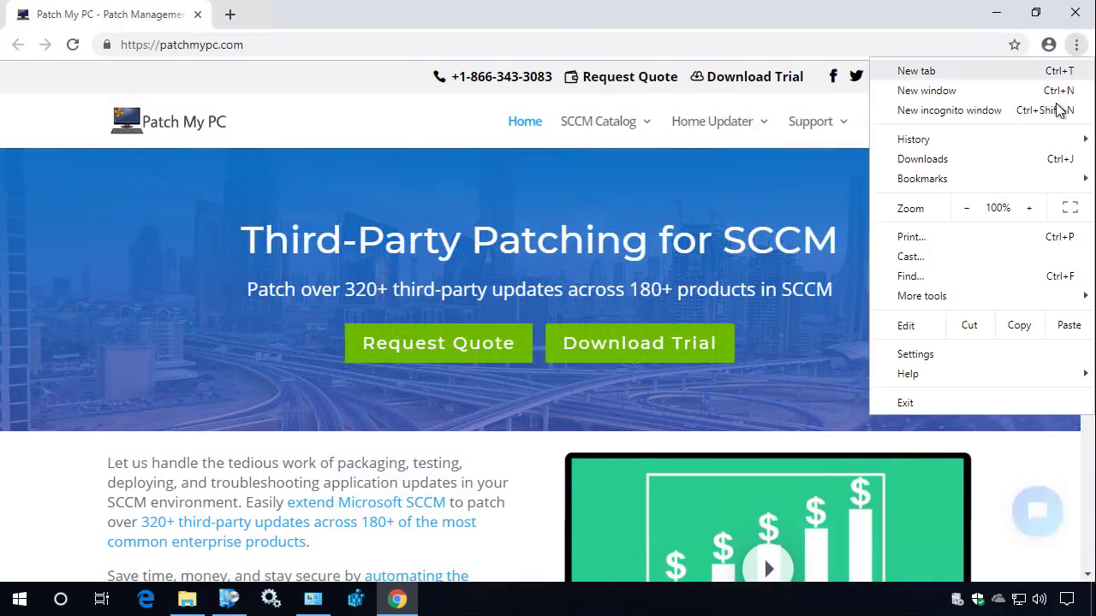
{"action": "left_click", "coordinate": [915, 354]}
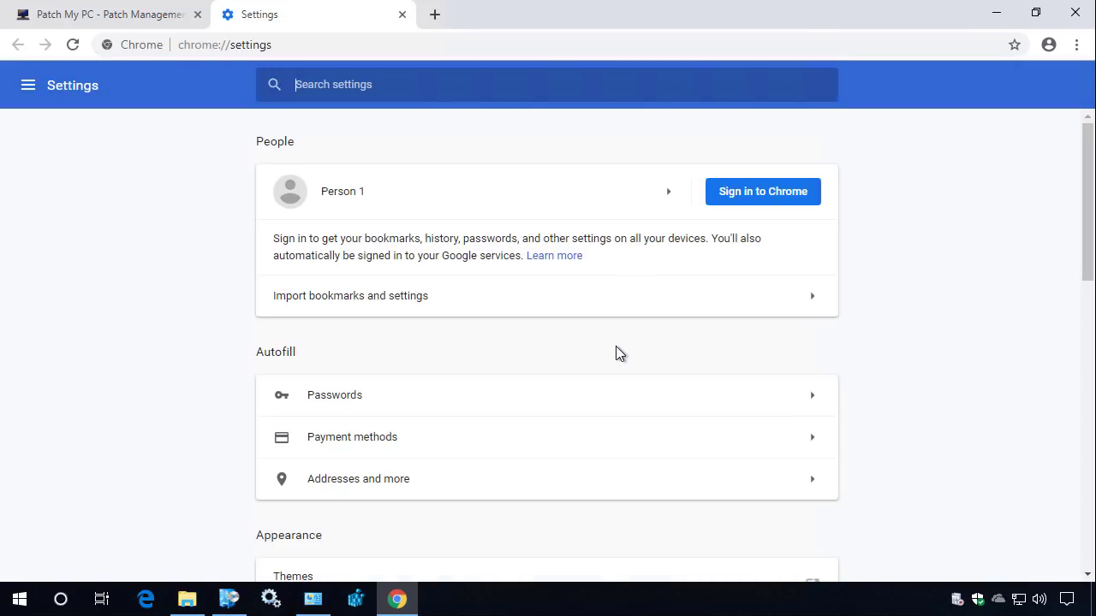
{"action": "scroll", "coordinate": [613, 354], "scroll_direction": "down", "scroll_amount": 10}
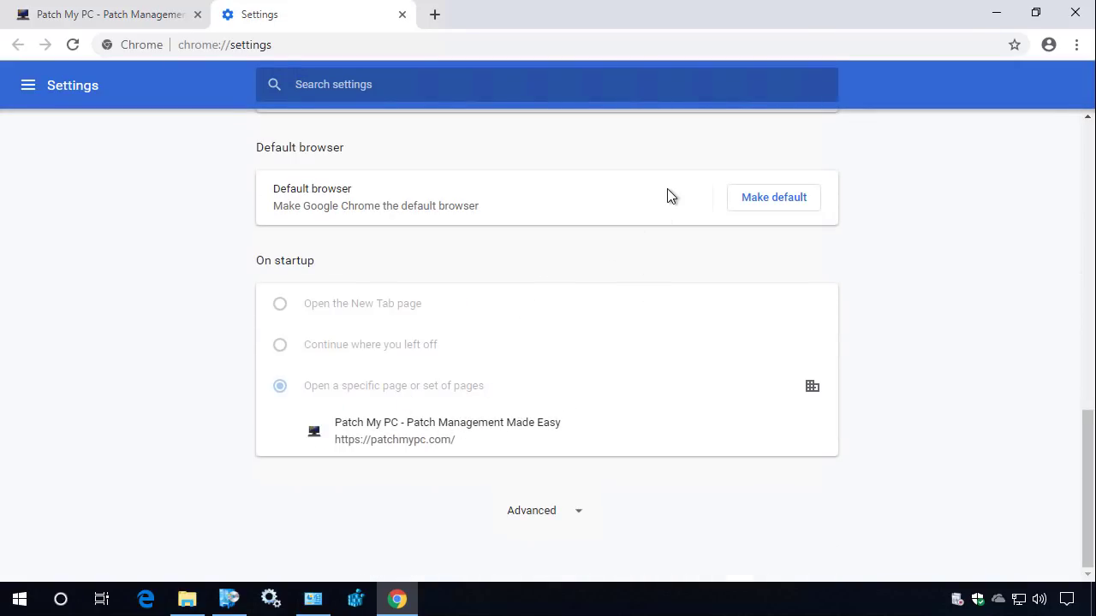
{"action": "left_click", "coordinate": [1081, 17]}
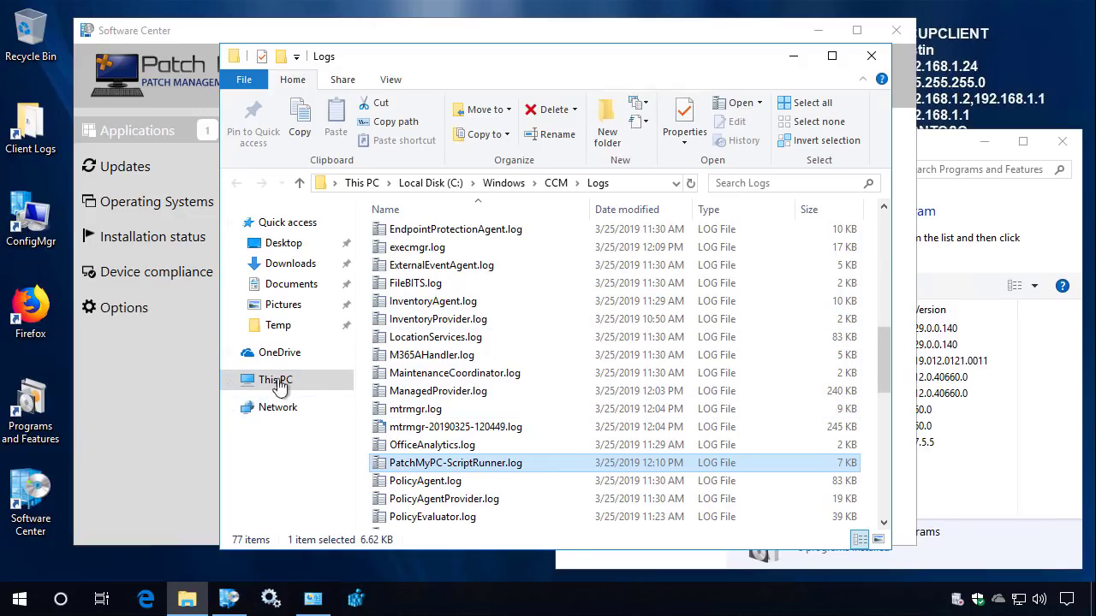
- Show the Package Rules options for Google Chrome (x64), confirming update logging is enabled
{"action": "scroll", "coordinate": [497, 354], "scroll_direction": "up", "scroll_amount": 10}
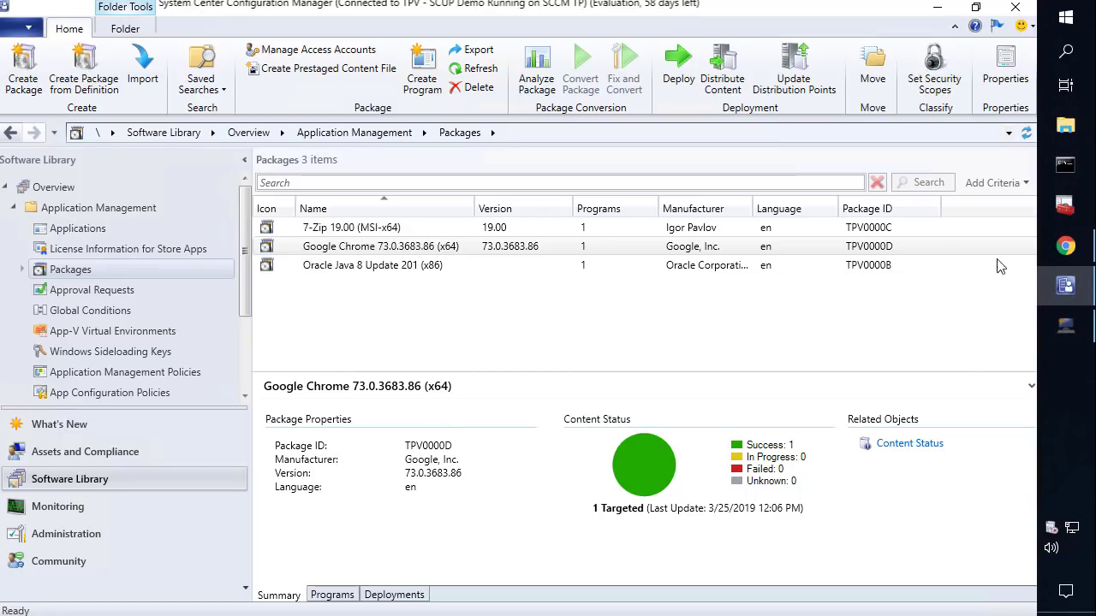
{"action": "left_click", "coordinate": [1065, 326]}
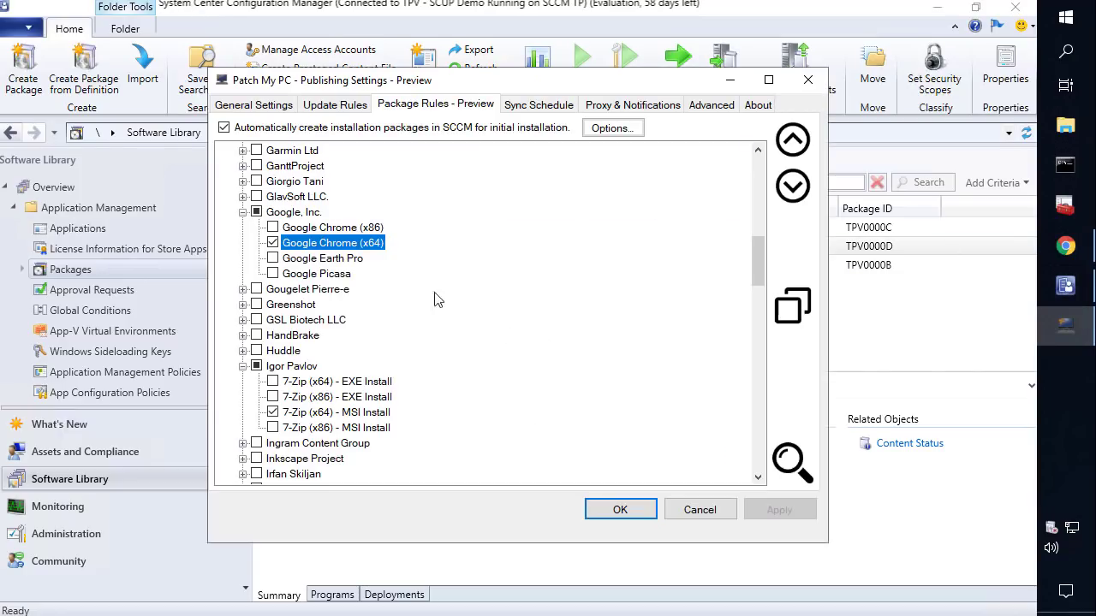
{"action": "right_click", "coordinate": [360, 245]}
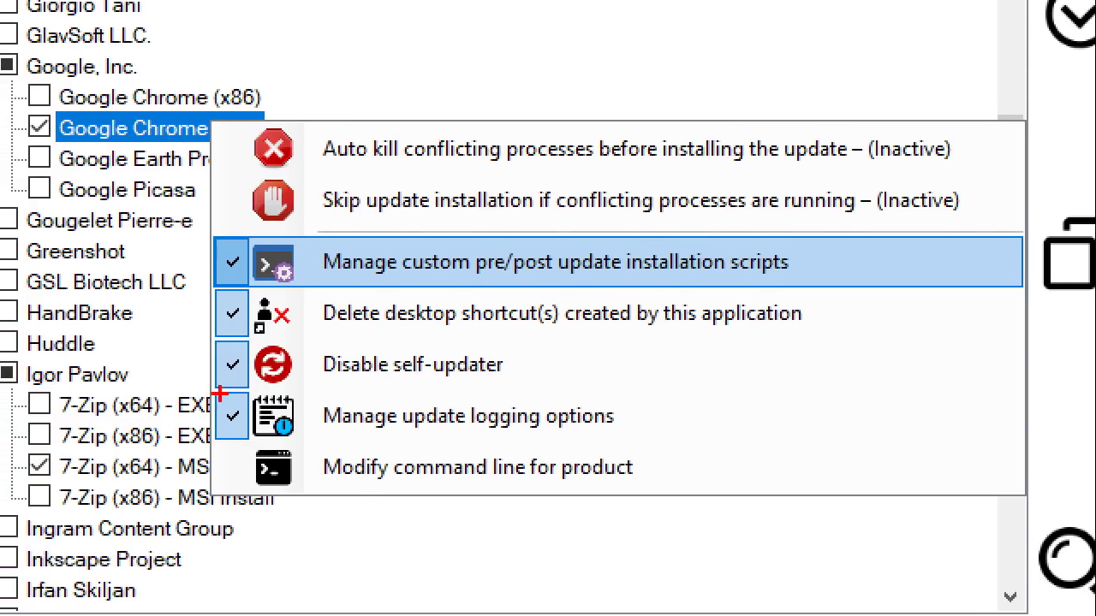
{"action": "left_click_drag", "start_coordinate": [203, 390], "coordinate": [681, 443]}
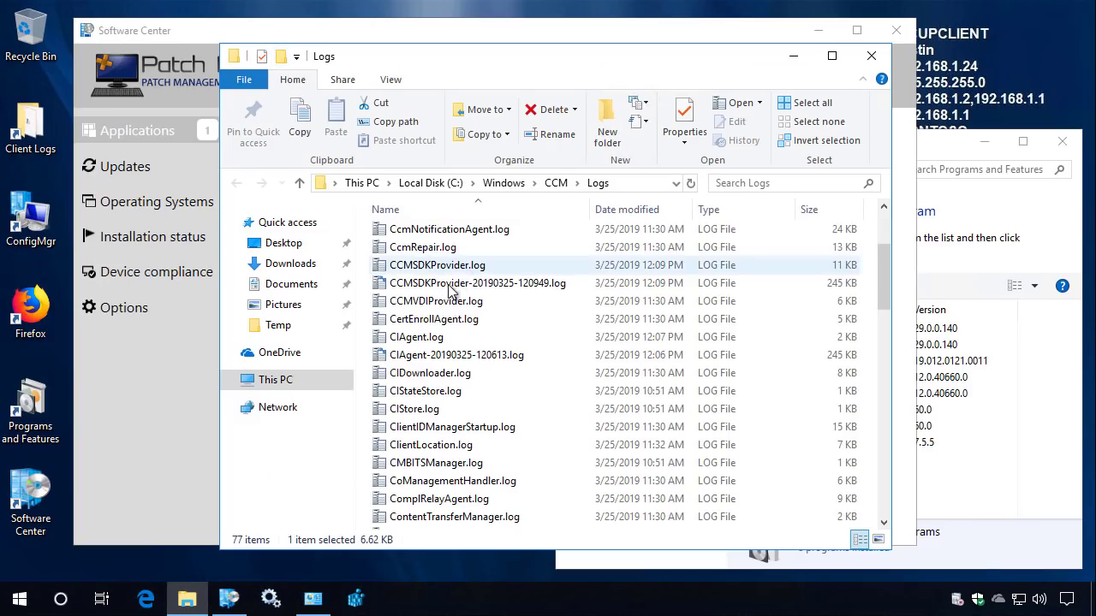
{"action": "scroll", "coordinate": [455, 286], "scroll_direction": "up", "scroll_amount": 3}
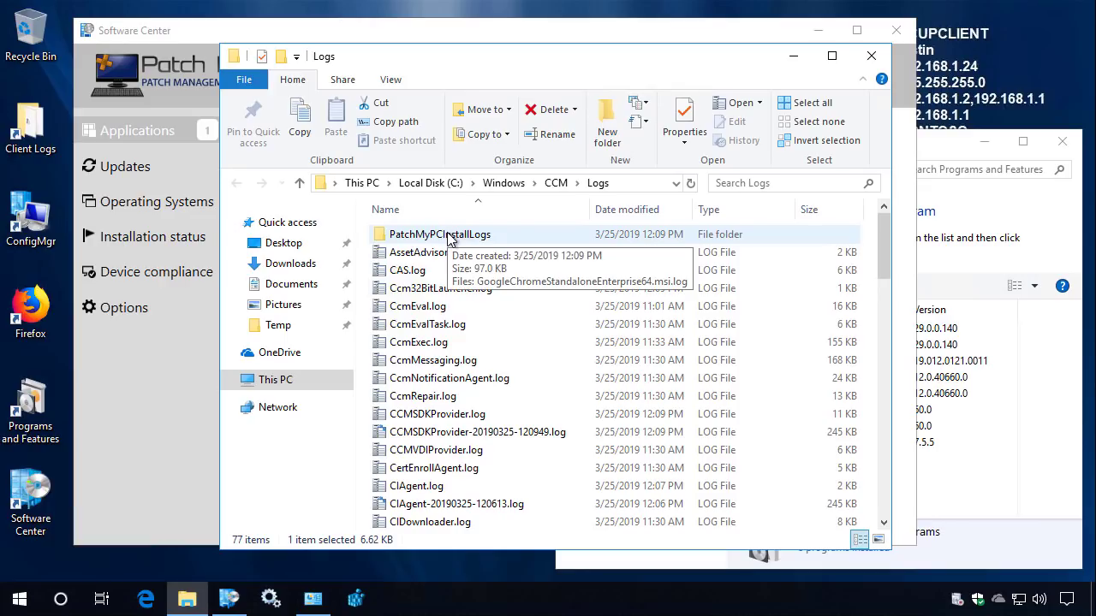
- Review GoogleChromeStandaloneEnterprise64.msi.log from PatchMyPCInstallLogs in CMTrace, then close it and reveal Software Center
{"action": "double_click", "coordinate": [447, 236]}
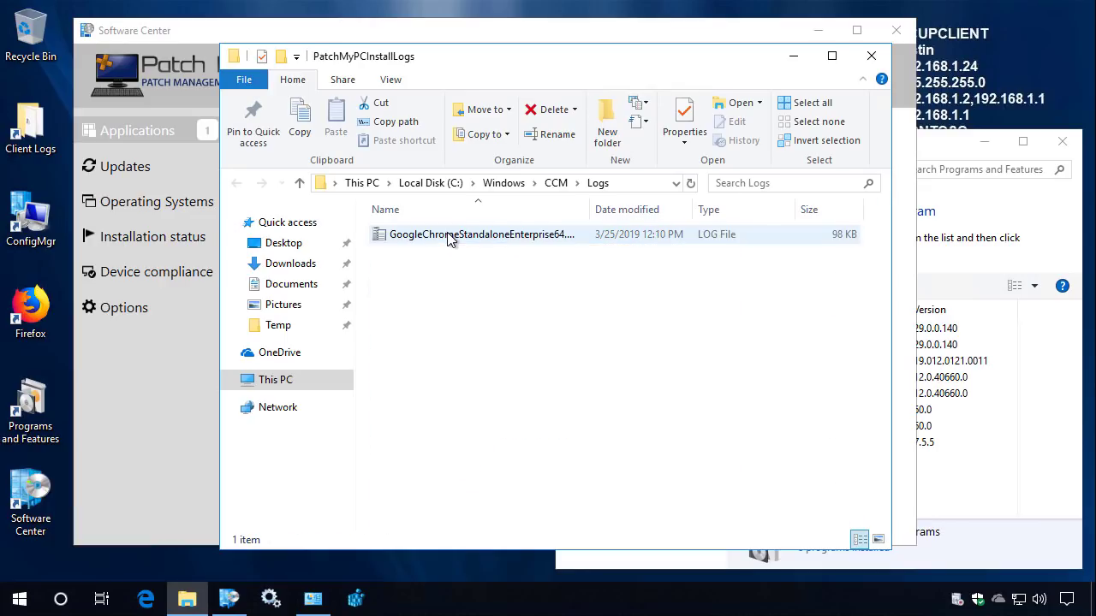
{"action": "double_click", "coordinate": [601, 210]}
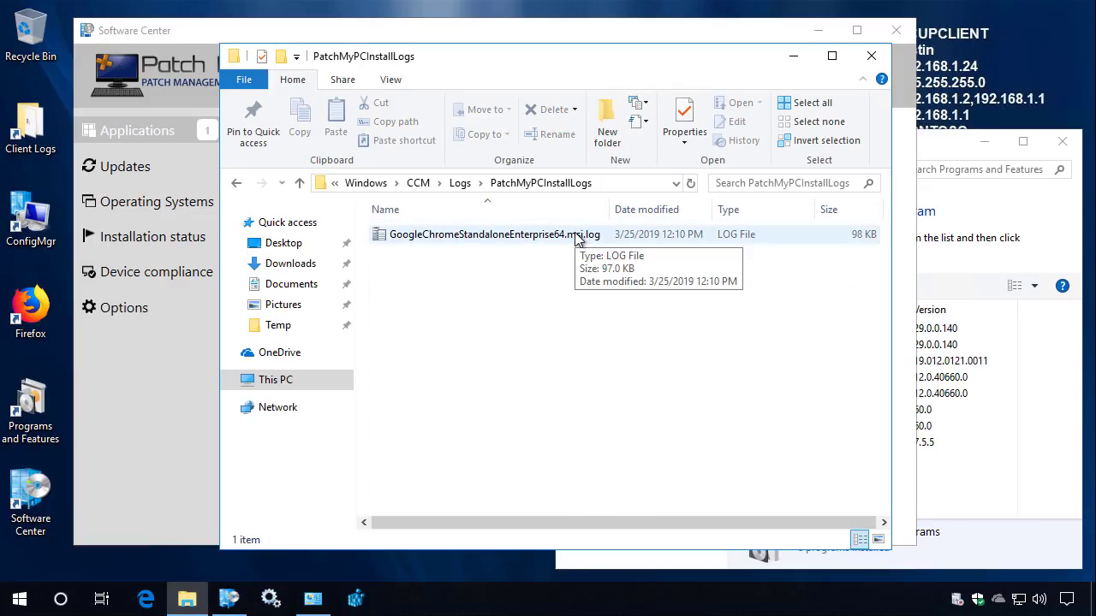
{"action": "double_click", "coordinate": [578, 236]}
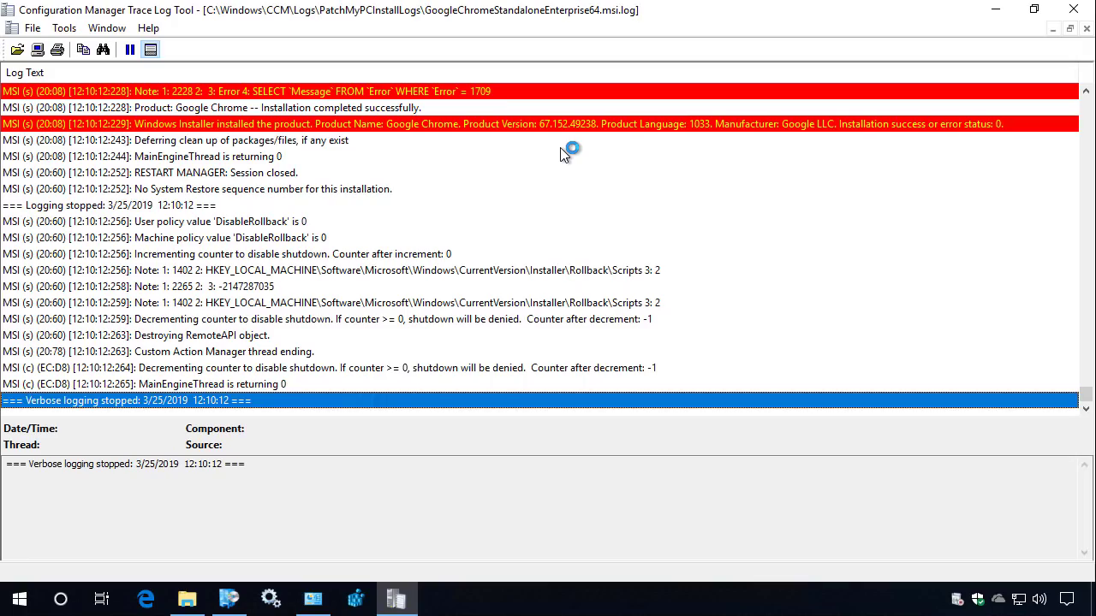
{"action": "scroll", "coordinate": [569, 197], "scroll_direction": "up", "scroll_amount": 15}
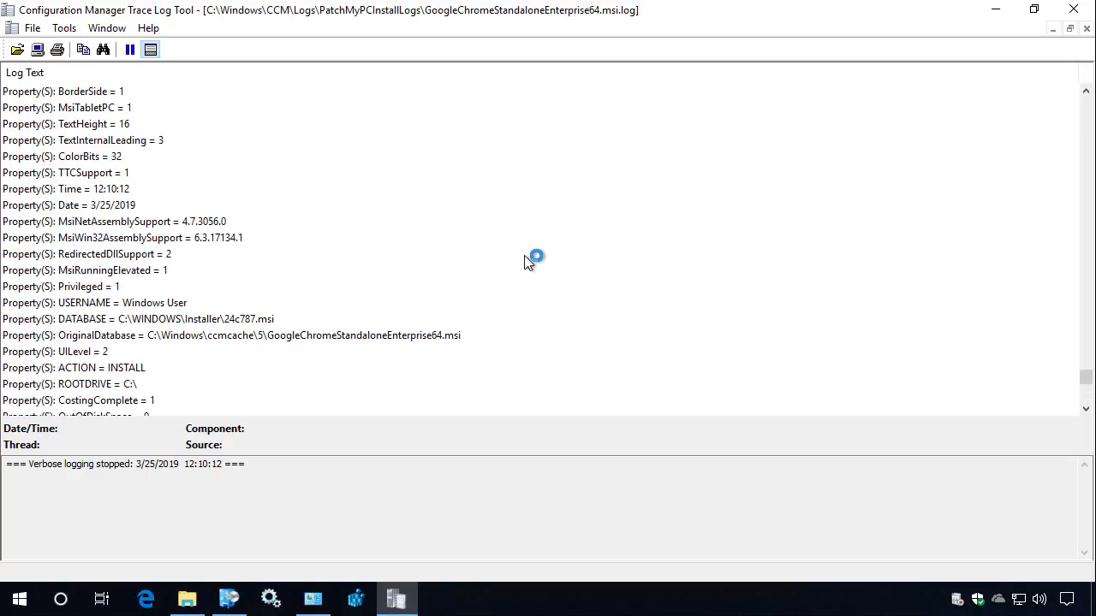
{"action": "scroll", "coordinate": [521, 286], "scroll_direction": "up", "scroll_amount": 12}
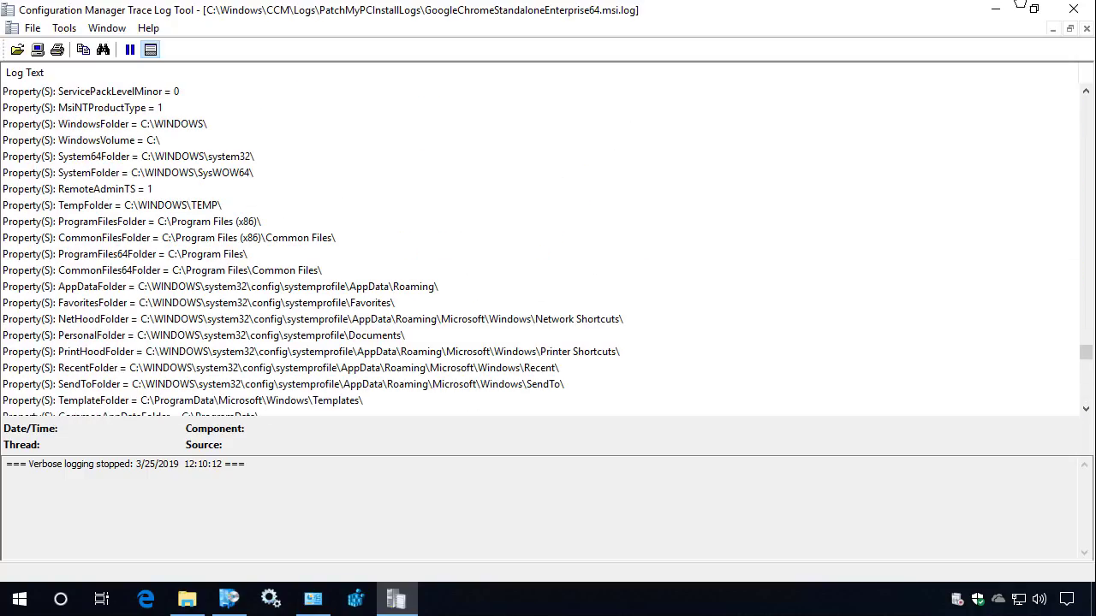
{"action": "left_click", "coordinate": [1074, 9]}
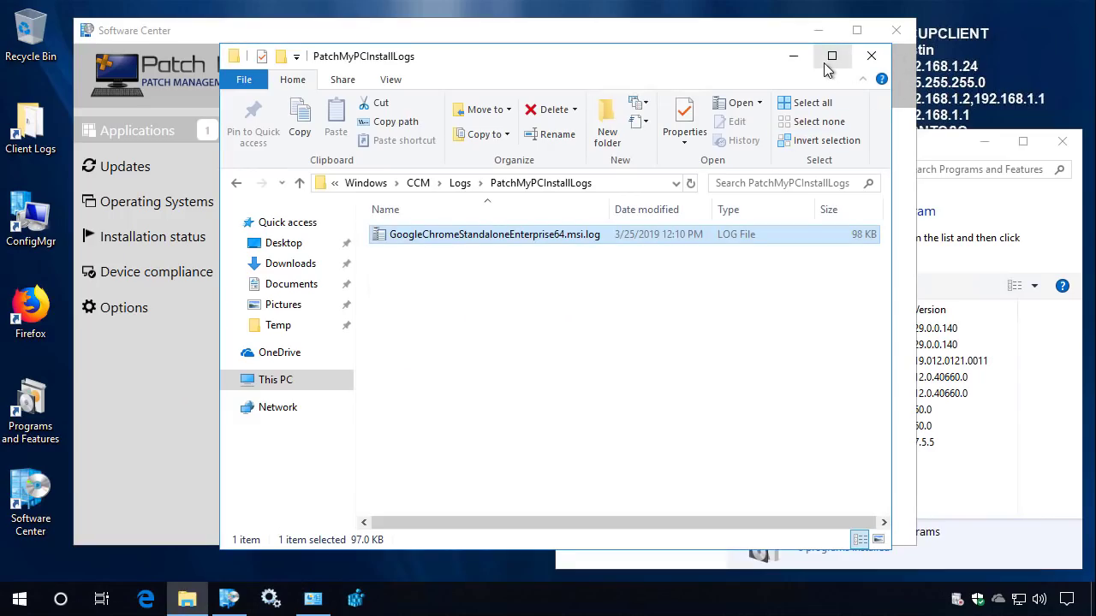
{"action": "left_click", "coordinate": [793, 56]}
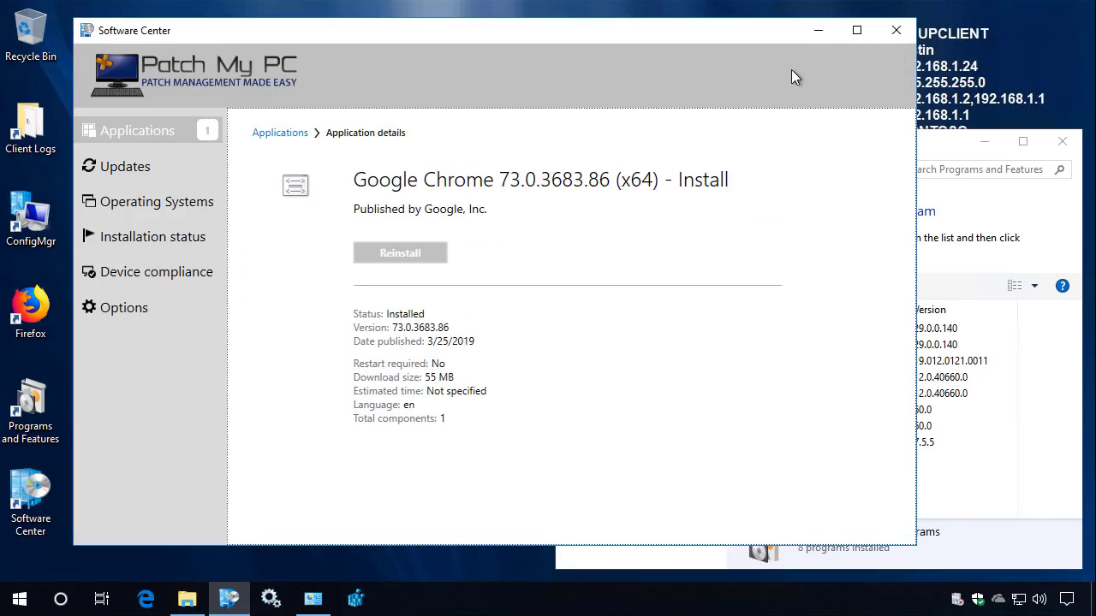
- Start installing Oracle Java 8 Update 201 (x86) from Software Center's Applications list
{"action": "left_click", "coordinate": [283, 132]}
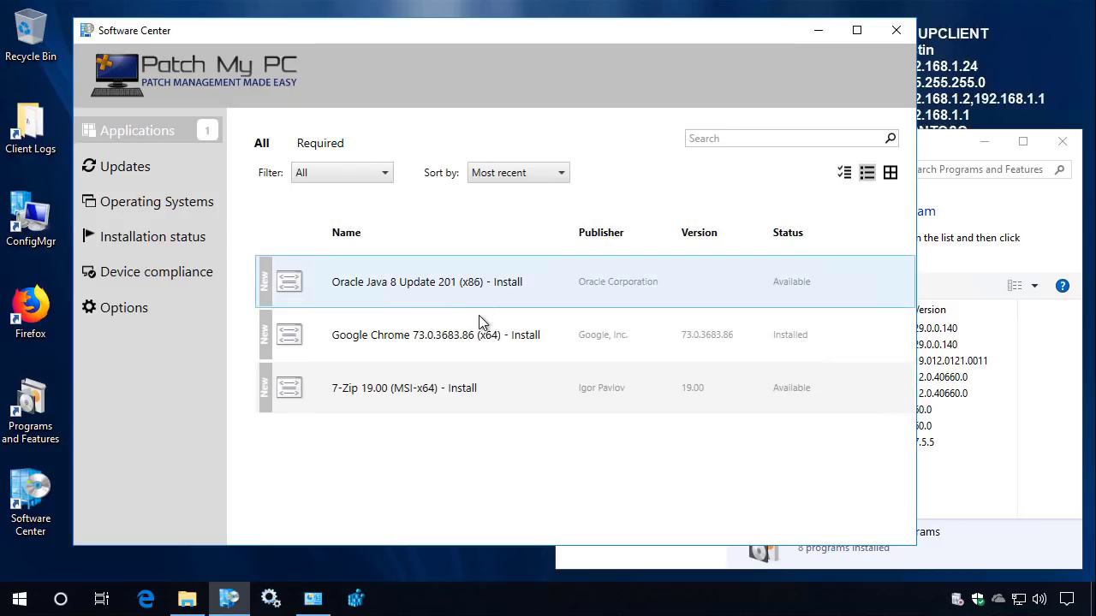
{"action": "left_click", "coordinate": [469, 300]}
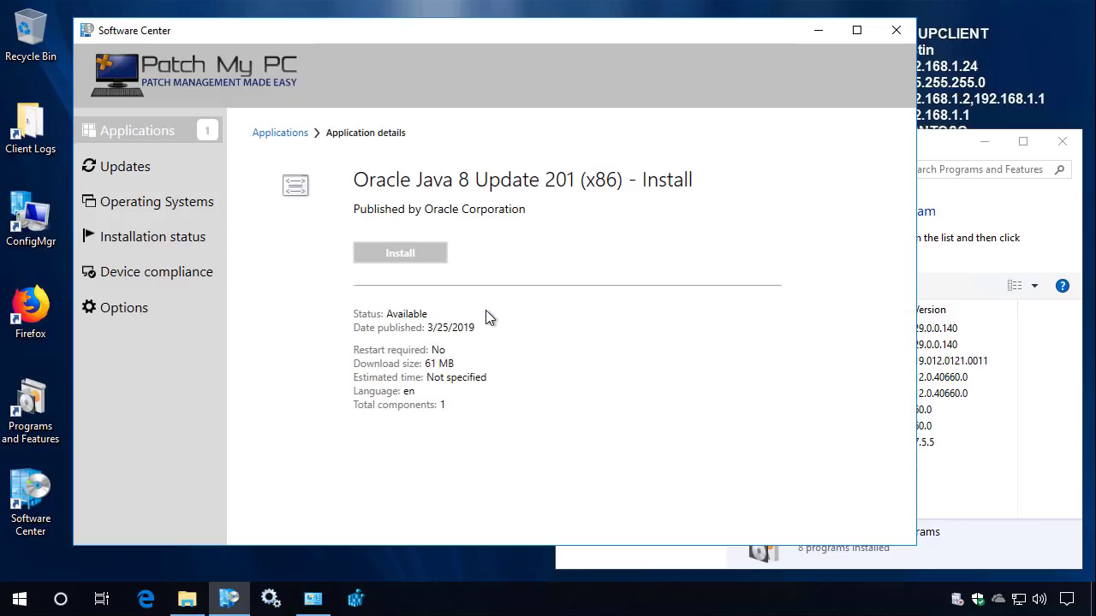
{"action": "left_click", "coordinate": [415, 252]}
- Refresh Programs and Features to confirm Google Chrome is installed, and show the Oracle Java 8 (x86) options
{"action": "left_click", "coordinate": [941, 154]}
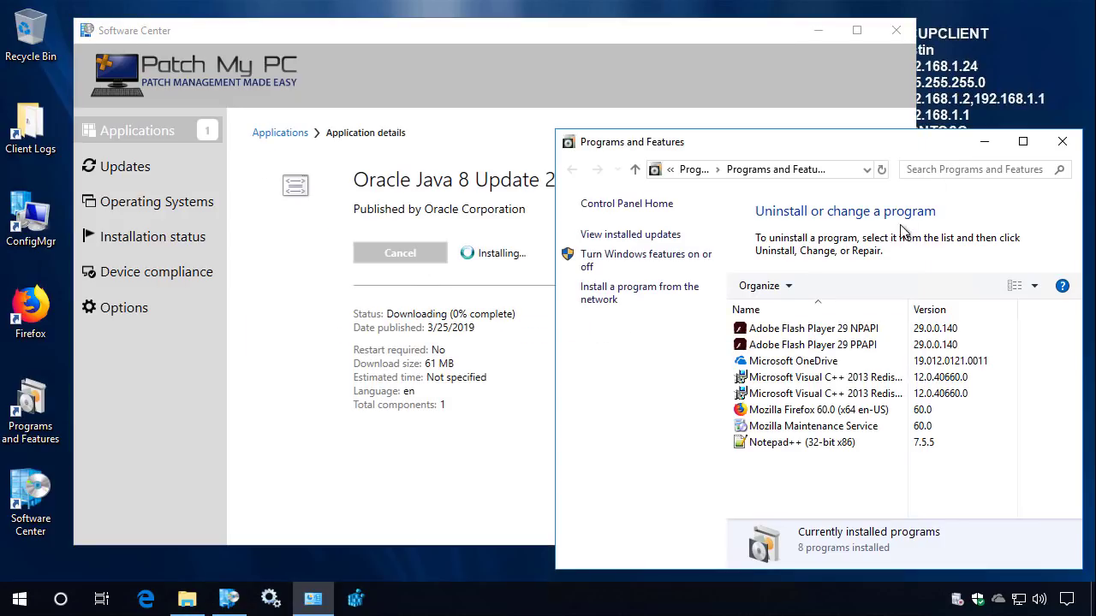
{"action": "left_click", "coordinate": [881, 169]}
{"action": "left_click", "coordinate": [801, 375]}
{"action": "left_click", "coordinate": [810, 362]}
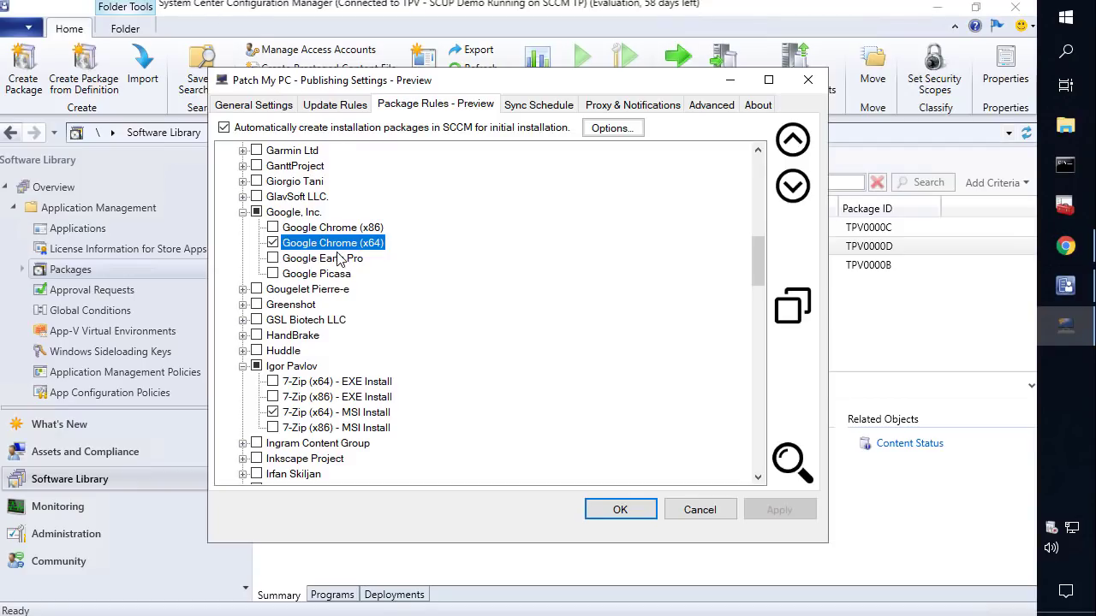
{"action": "scroll", "coordinate": [313, 375], "scroll_direction": "down", "scroll_amount": 11}
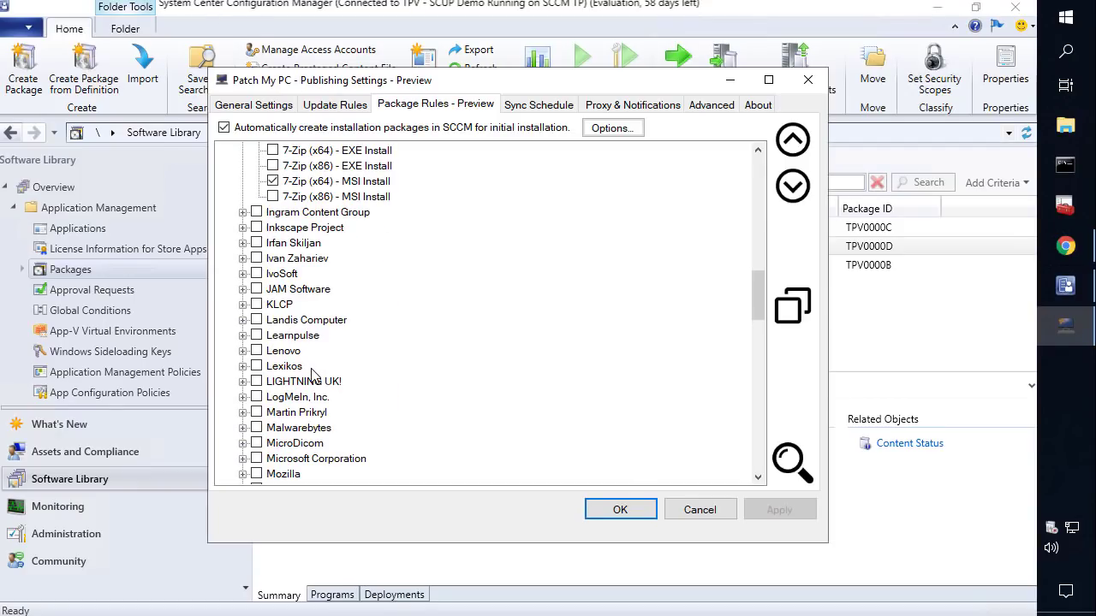
{"action": "right_click", "coordinate": [316, 382]}
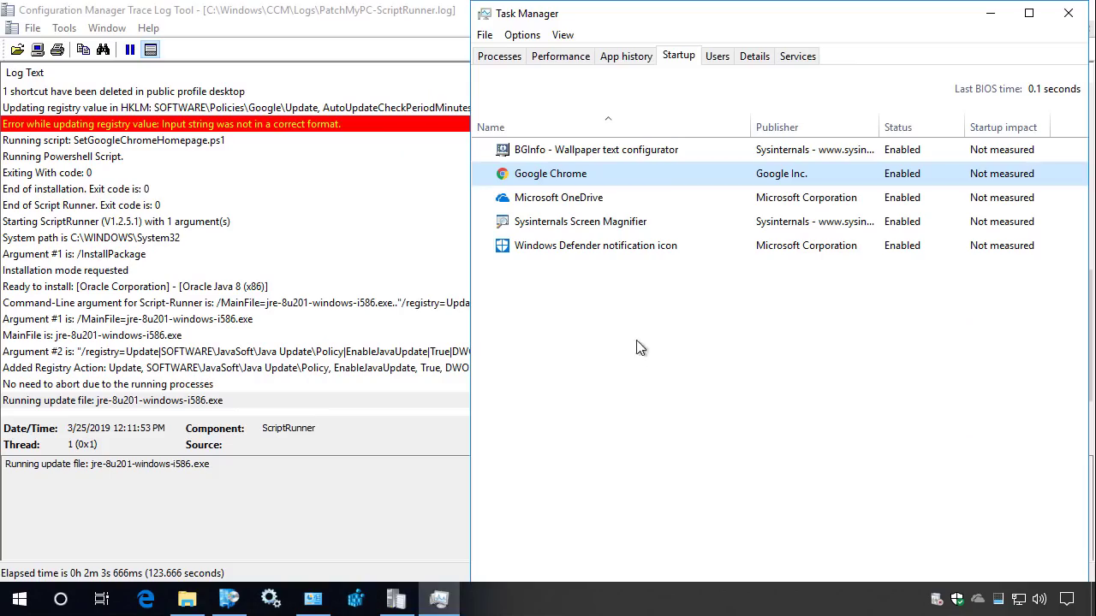
- Confirm Java Update Scheduler now appears as a Task Manager startup item
{"action": "left_click", "coordinate": [588, 205]}
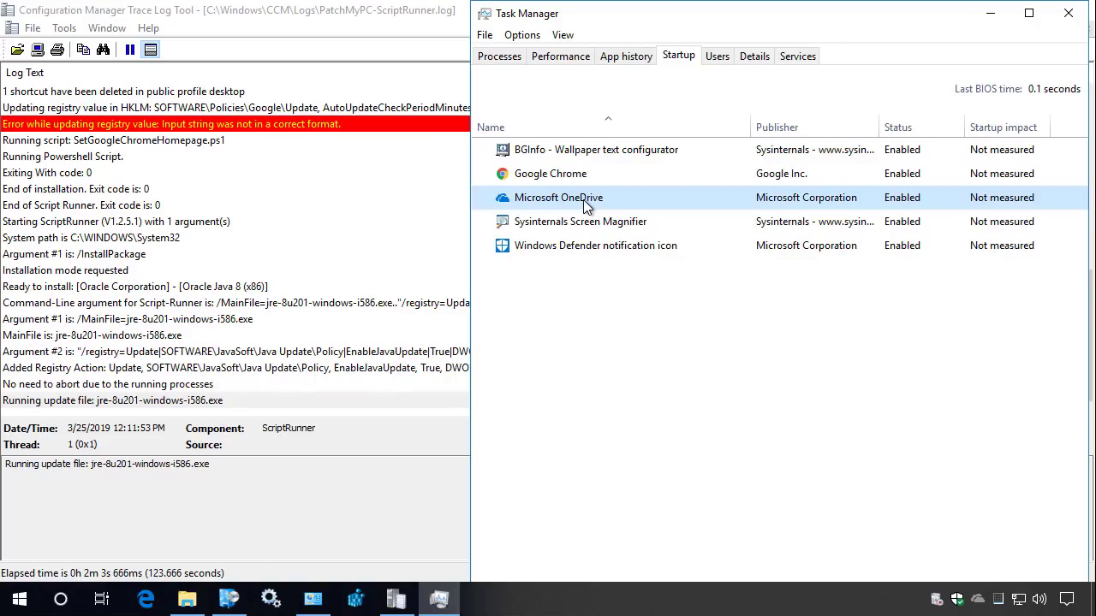
{"action": "left_click", "coordinate": [582, 206]}
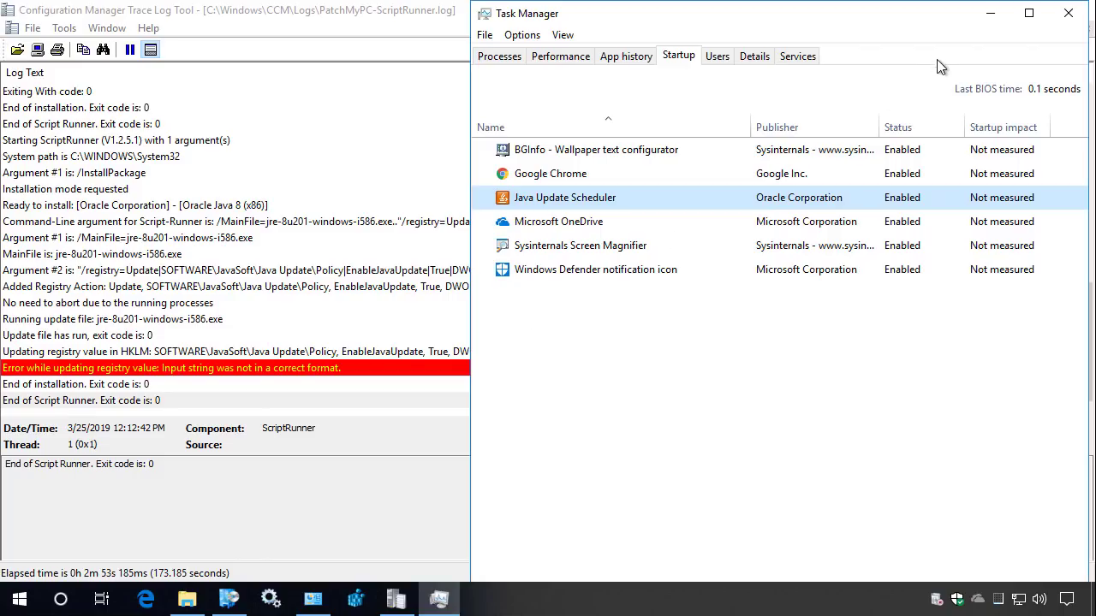
{"action": "left_click", "coordinate": [991, 14]}
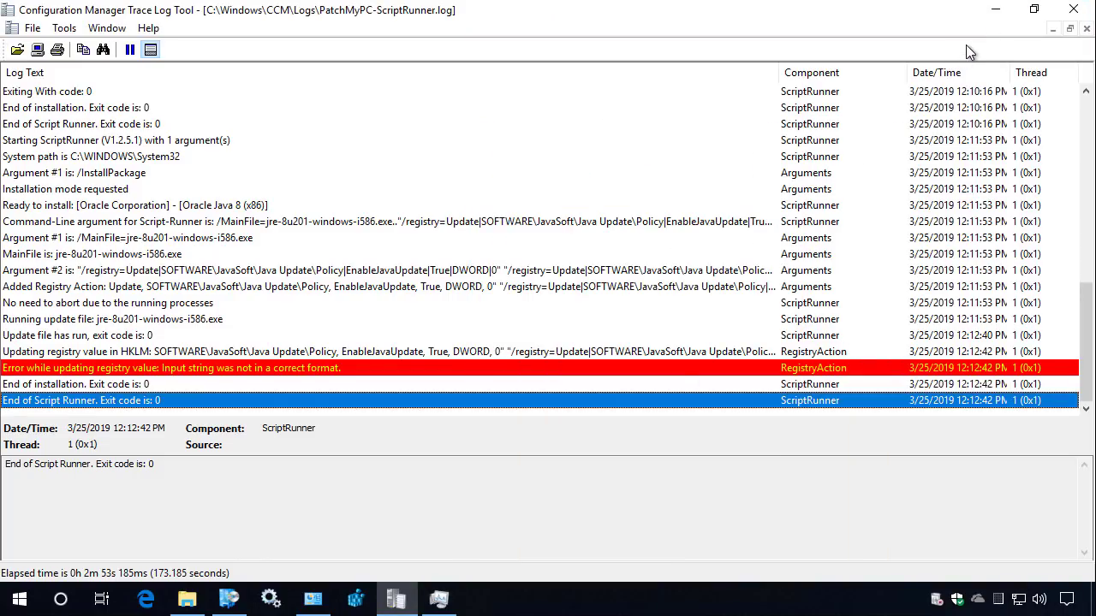
- Verify EnableJavaUpdate is 0 in Registry Editor and Java 8 Update 201 appears as installed
{"action": "left_click", "coordinate": [355, 598]}
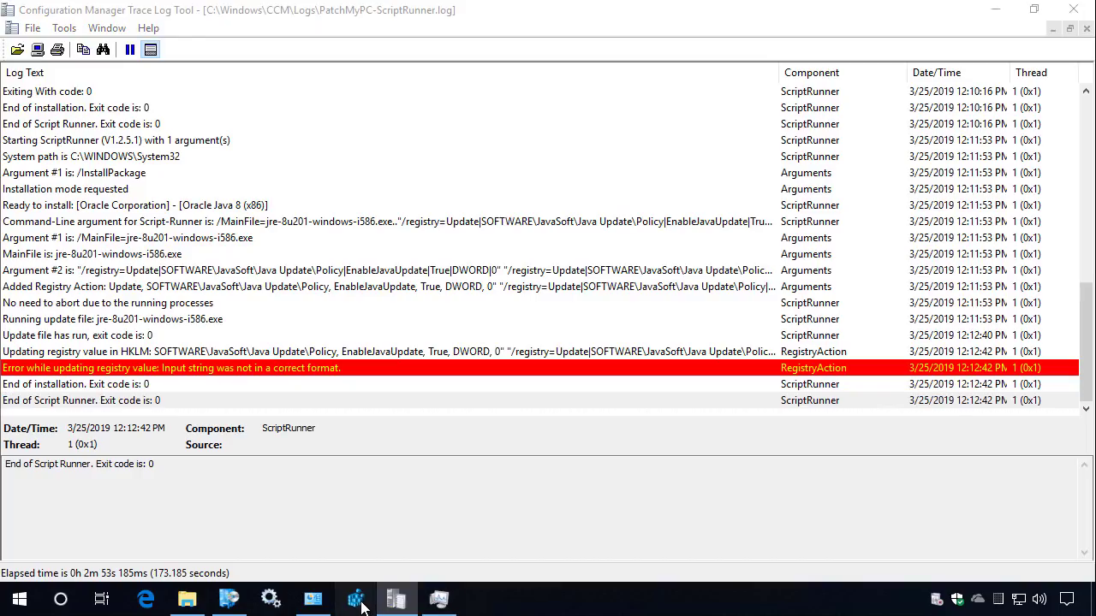
{"action": "left_click", "coordinate": [464, 409]}
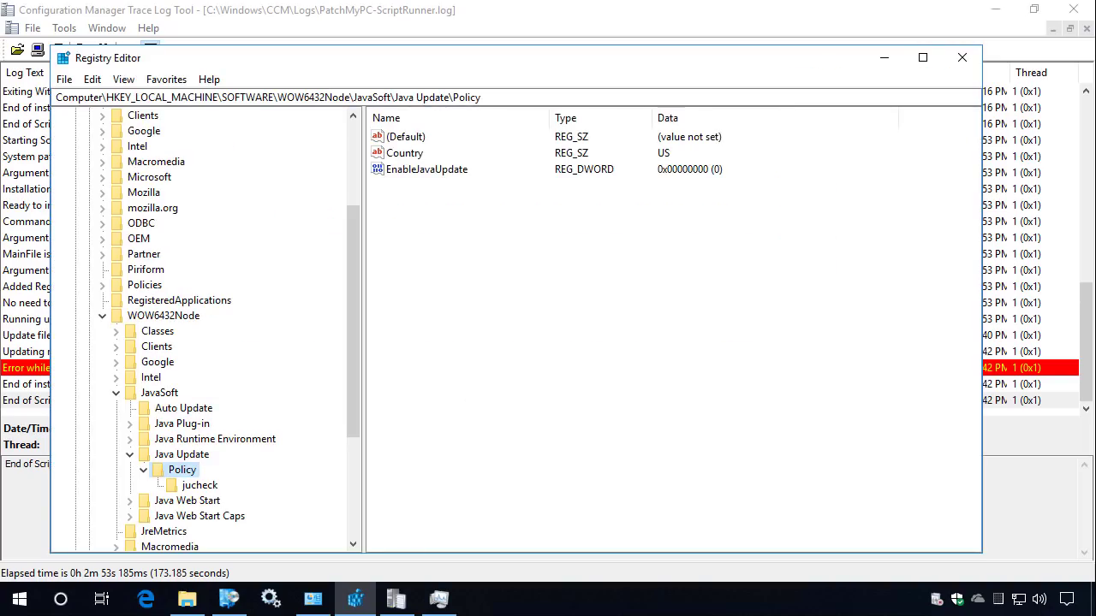
{"action": "left_click", "coordinate": [426, 170]}
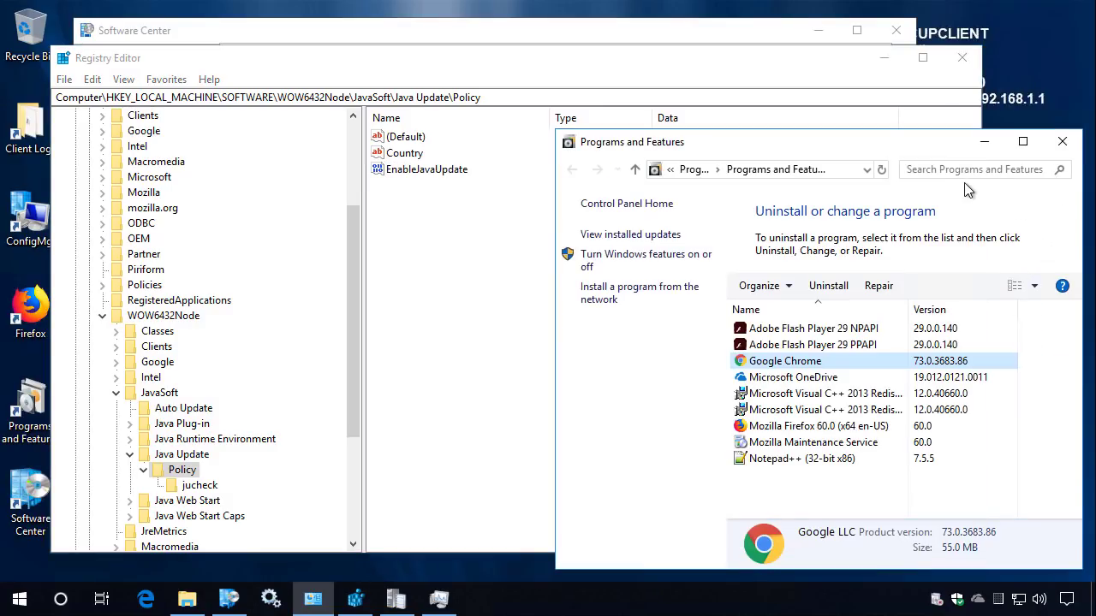
{"action": "left_click", "coordinate": [880, 170]}
{"action": "left_click", "coordinate": [820, 380]}
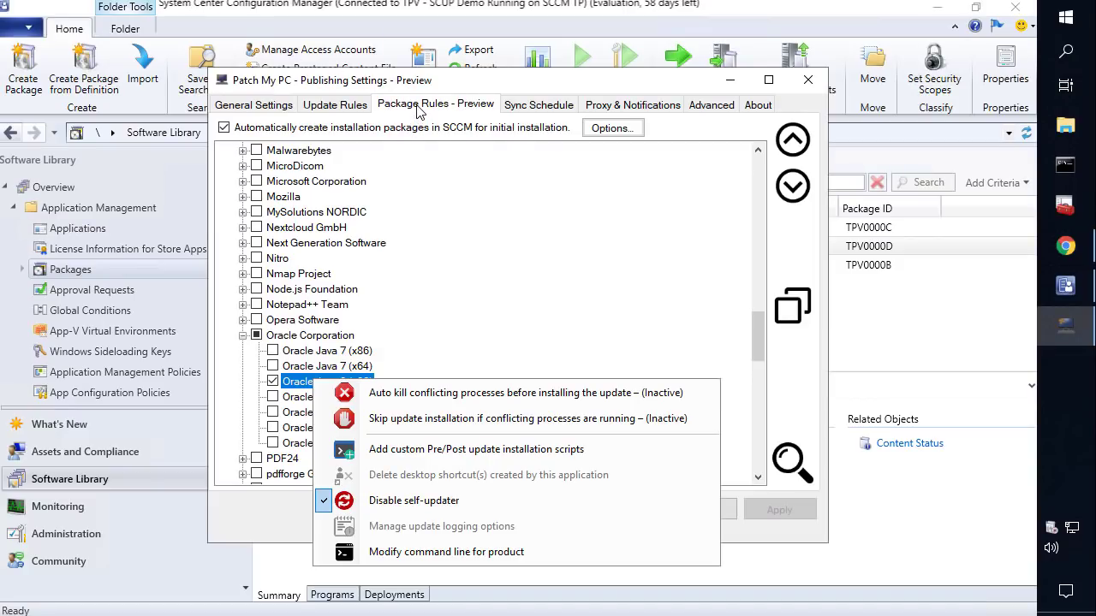
- Close the Oracle Java 8 (x86) options menu, leaving the Package Rules list in view
{"action": "left_click", "coordinate": [418, 109]}
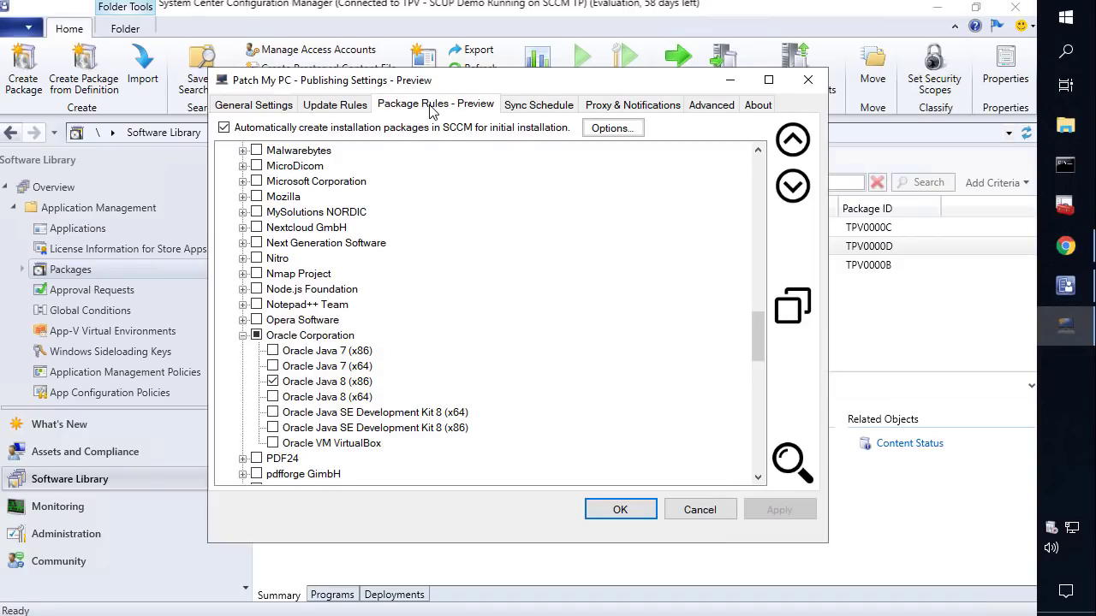